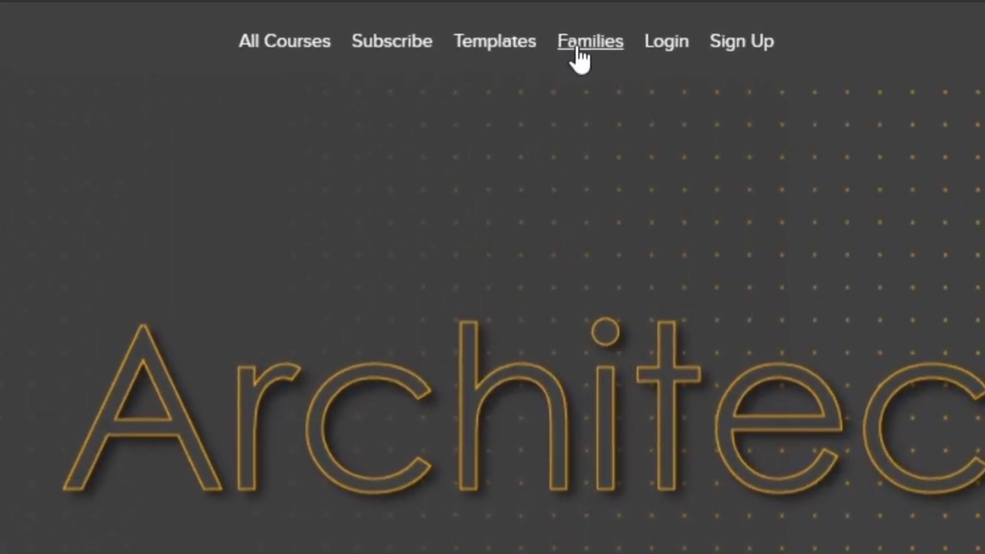
Step: Open the website's Families page and look through the listed tree, door, figure and car family packs
click(577, 47)
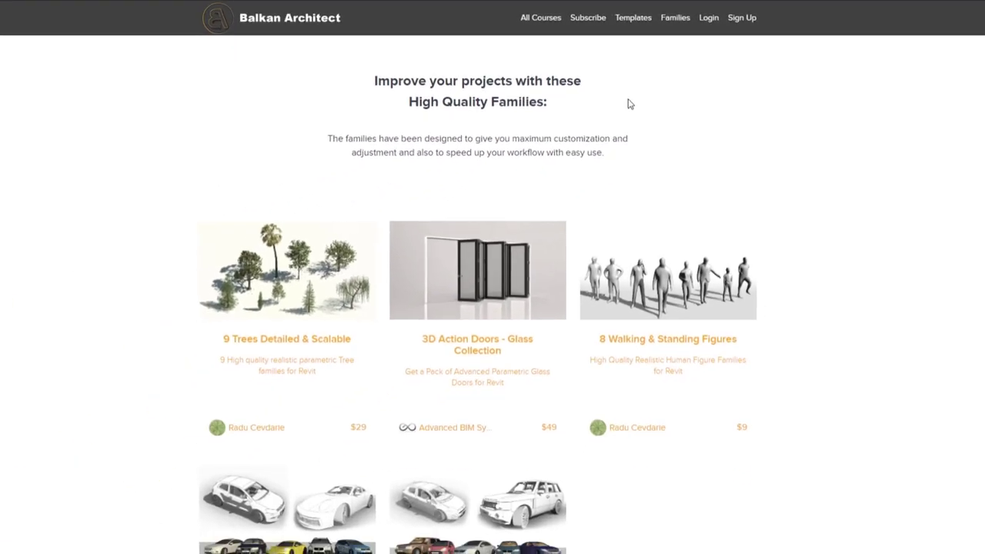
scroll(477, 308, down, 3)
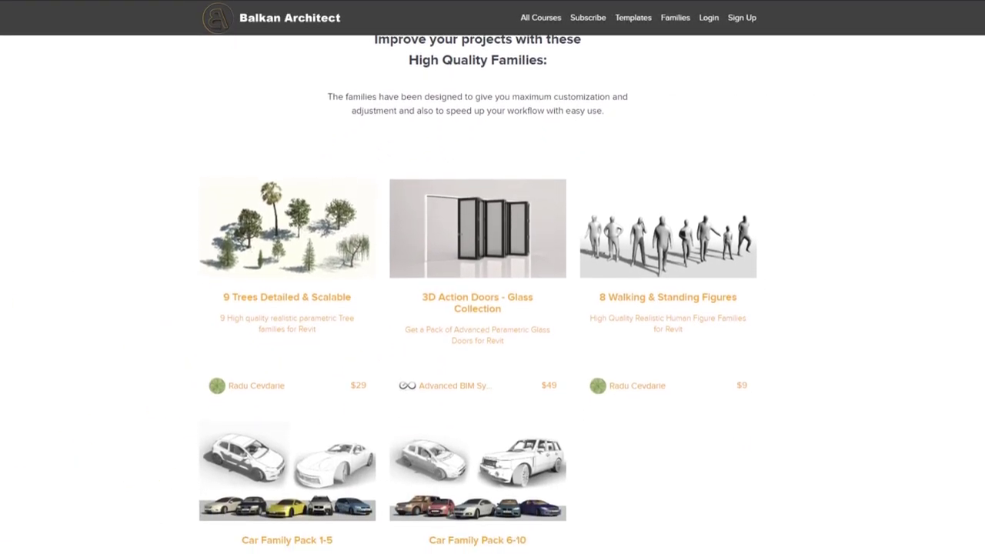
scroll(477, 308, down, 1)
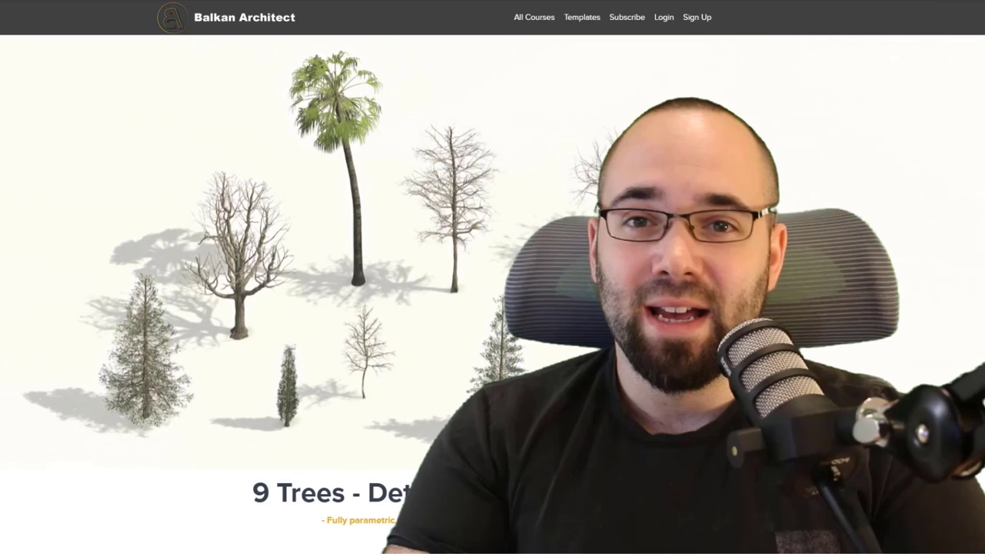
Step: Review the 9 Trees product page, including the package contents, the list of tree families and their benefits
scroll(242, 298, down, 2)
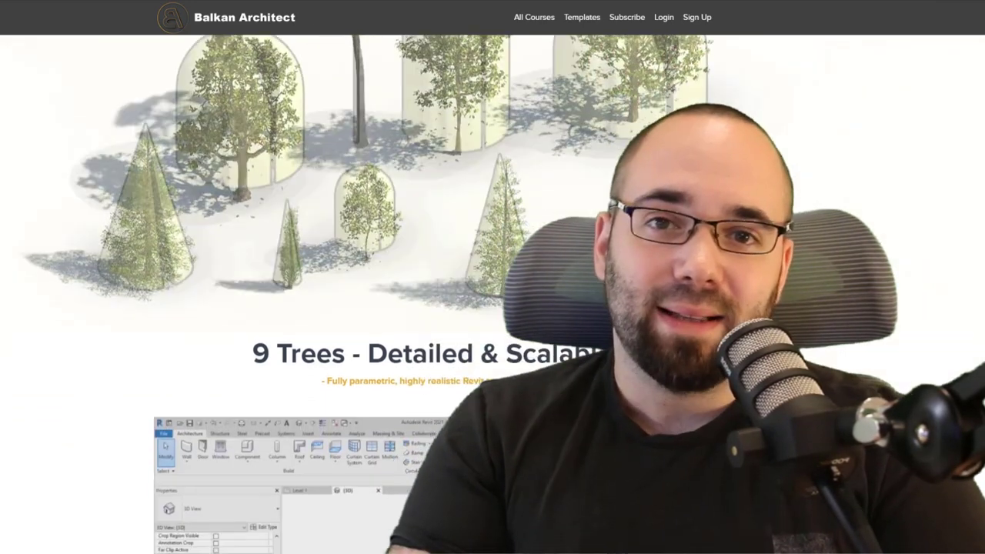
scroll(486, 360, down, 3)
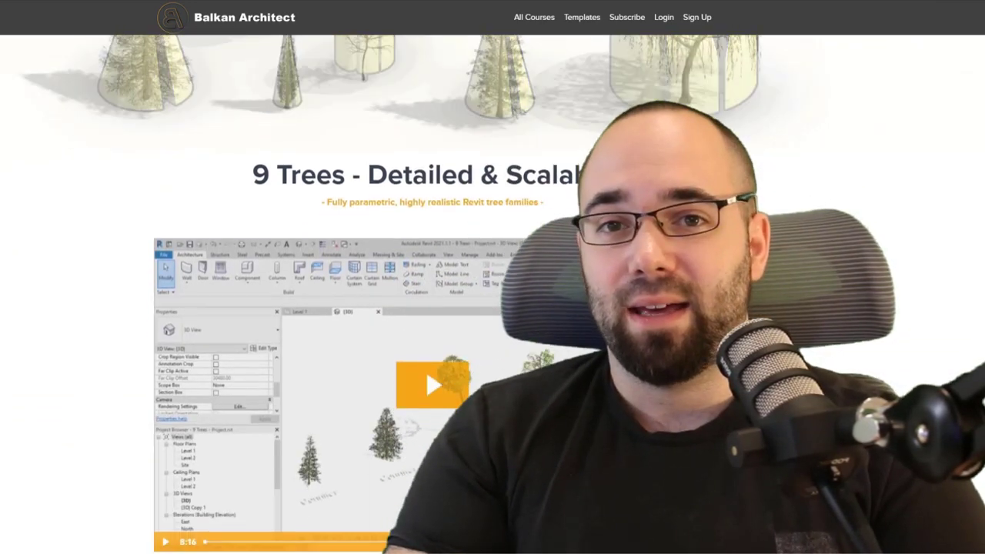
scroll(308, 308, down, 4)
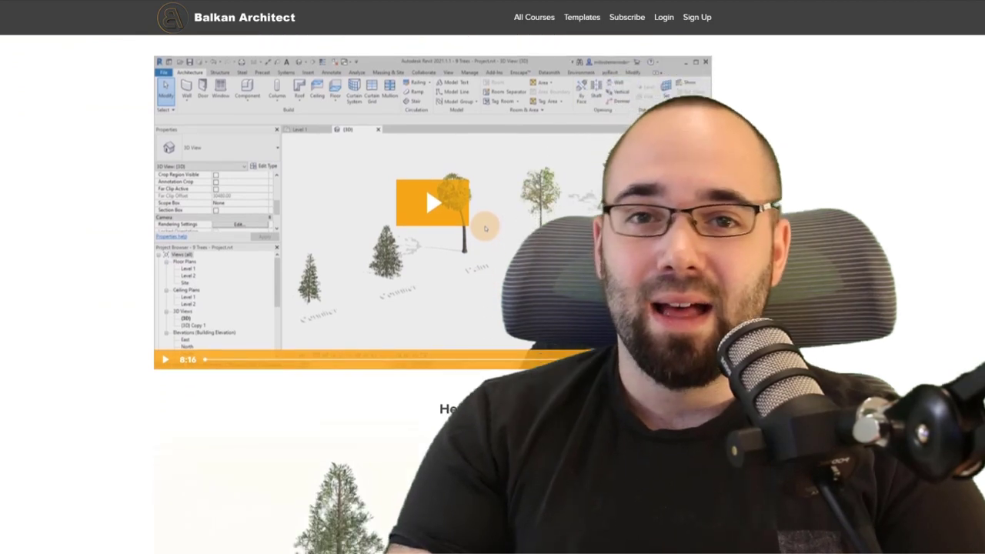
scroll(485, 173, down, 4)
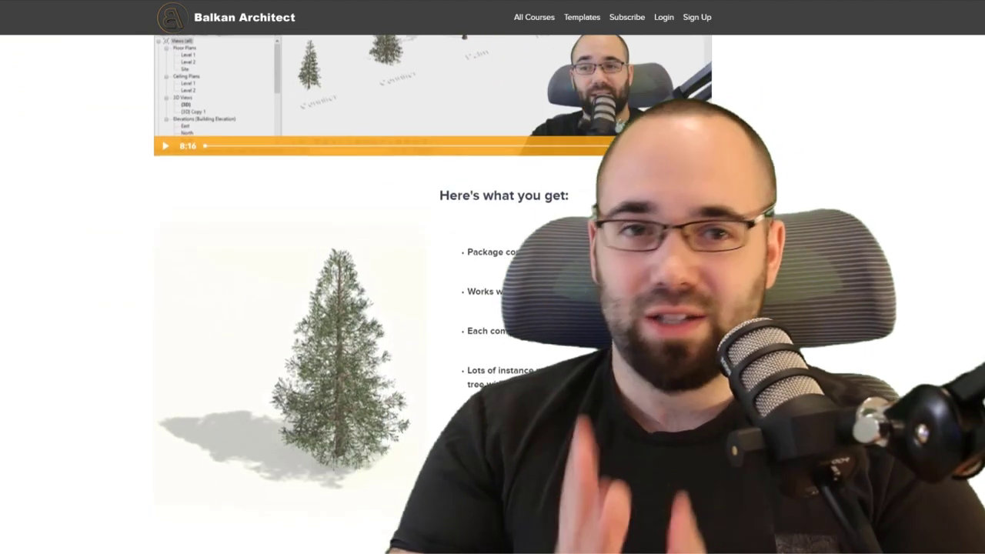
scroll(308, 308, down, 4)
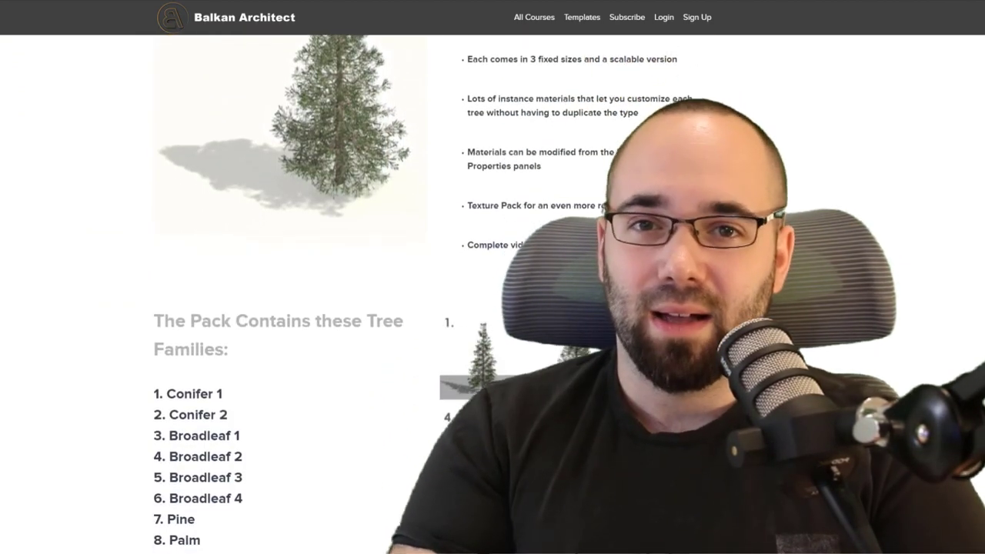
scroll(308, 308, down, 5)
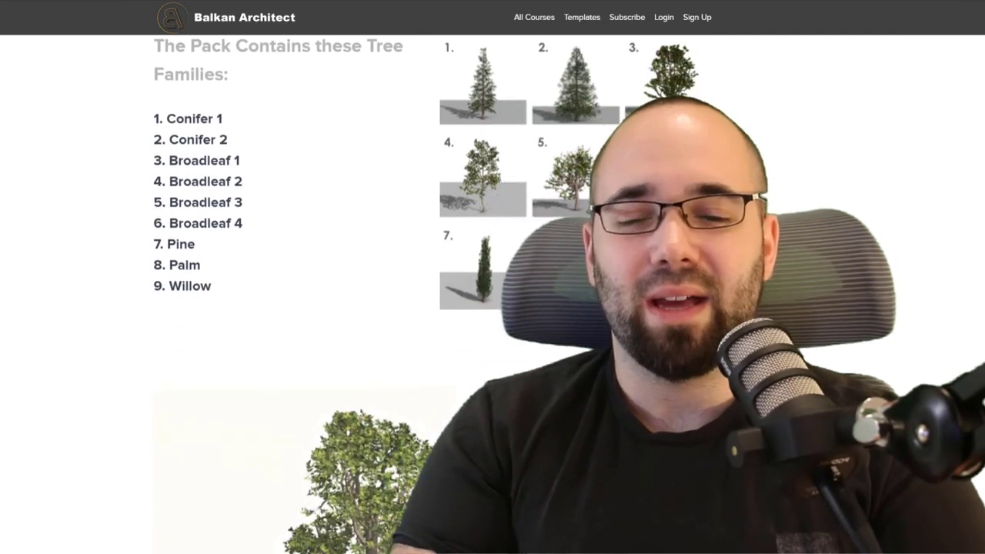
scroll(307, 307, down, 4)
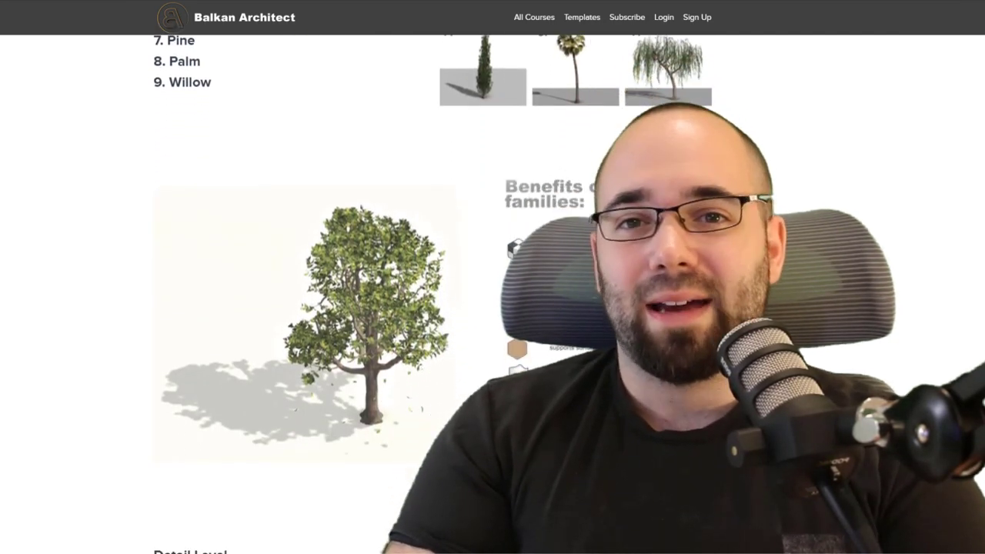
scroll(308, 308, down, 2)
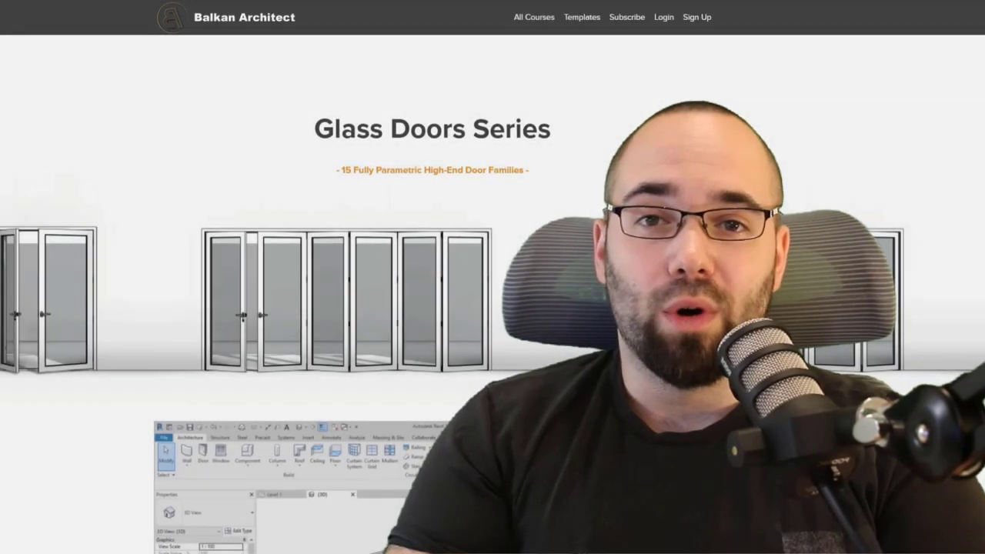
Step: Review the Glass Doors Series product page, including the included doors, the four main door types and the feature list
scroll(492, 308, down, 3)
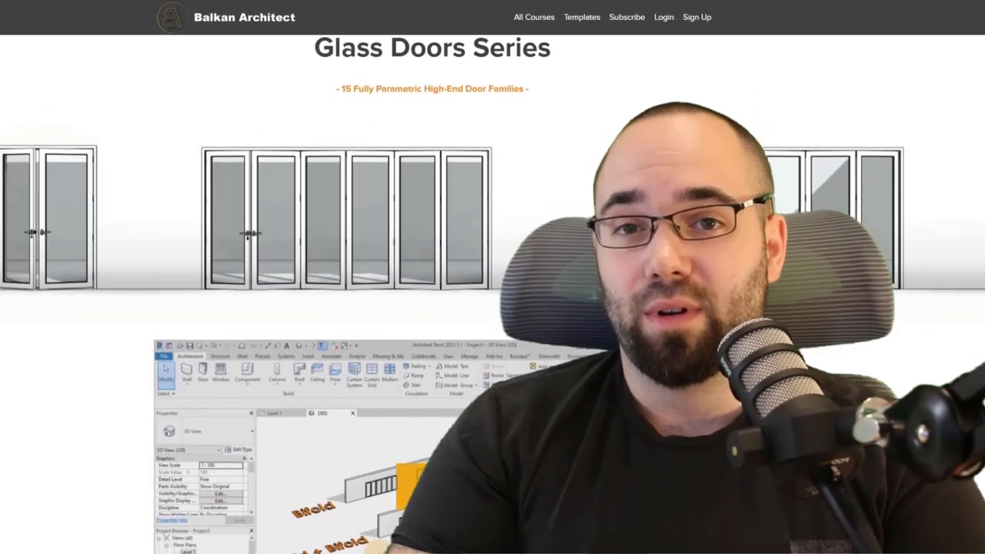
scroll(492, 307, down, 3)
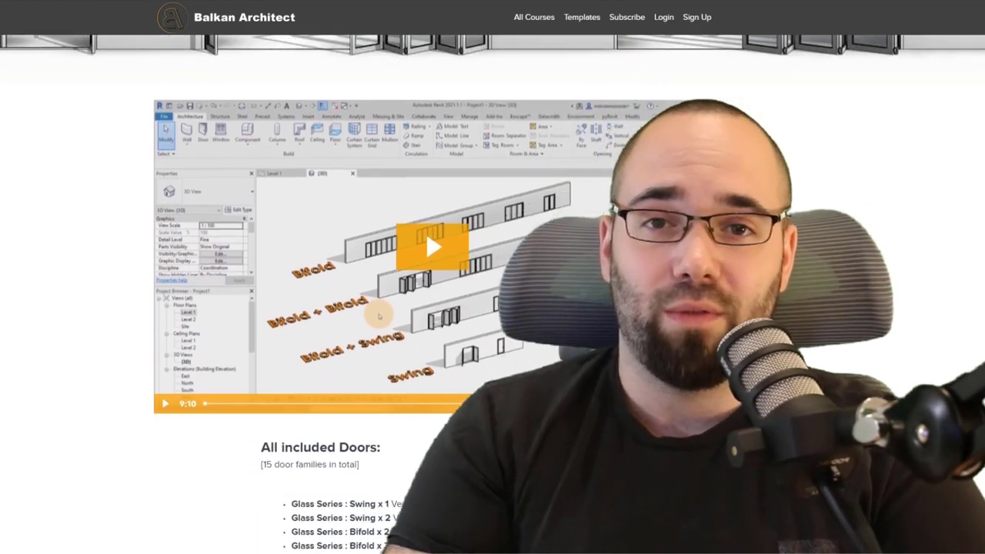
scroll(493, 307, down, 3)
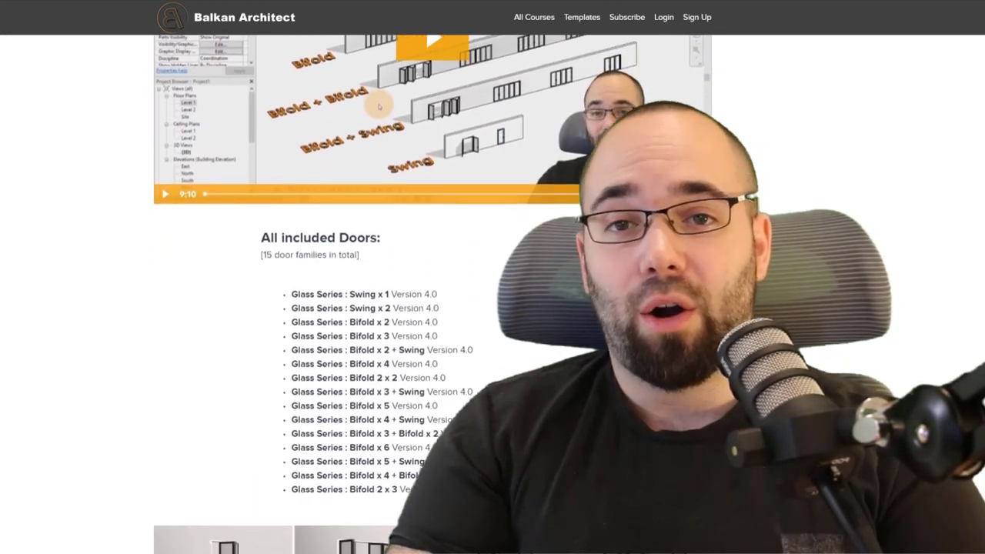
scroll(493, 307, down, 3)
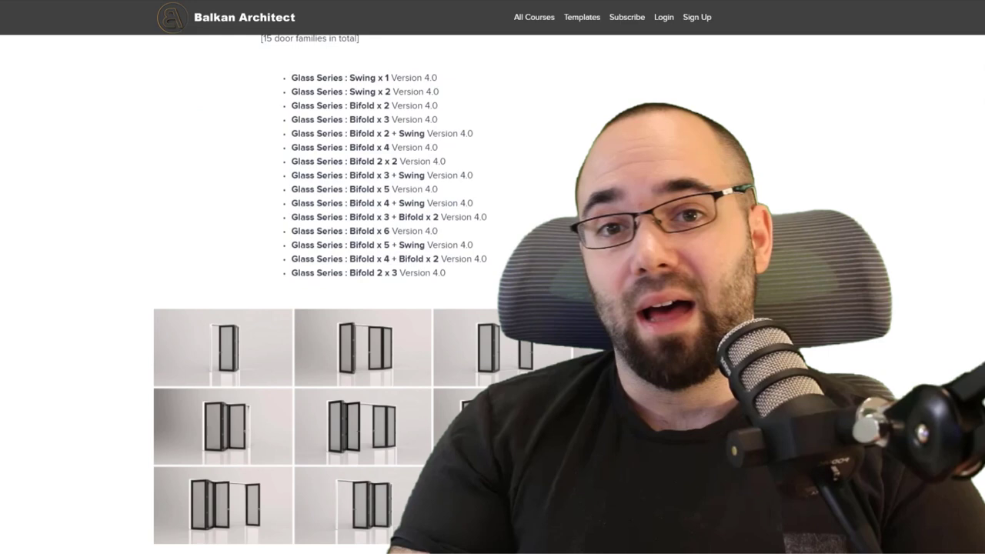
scroll(492, 308, down, 3)
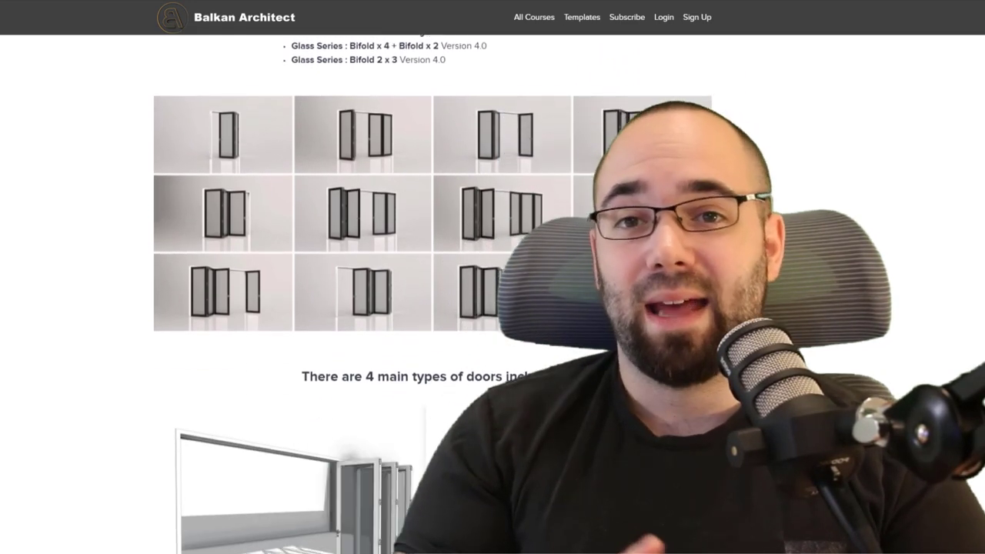
scroll(493, 308, down, 2)
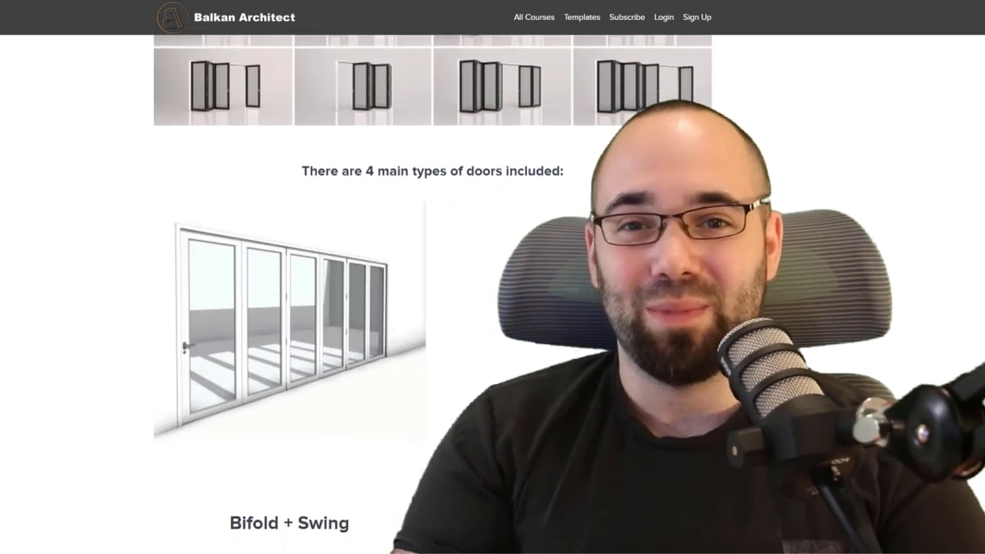
scroll(492, 308, down, 2)
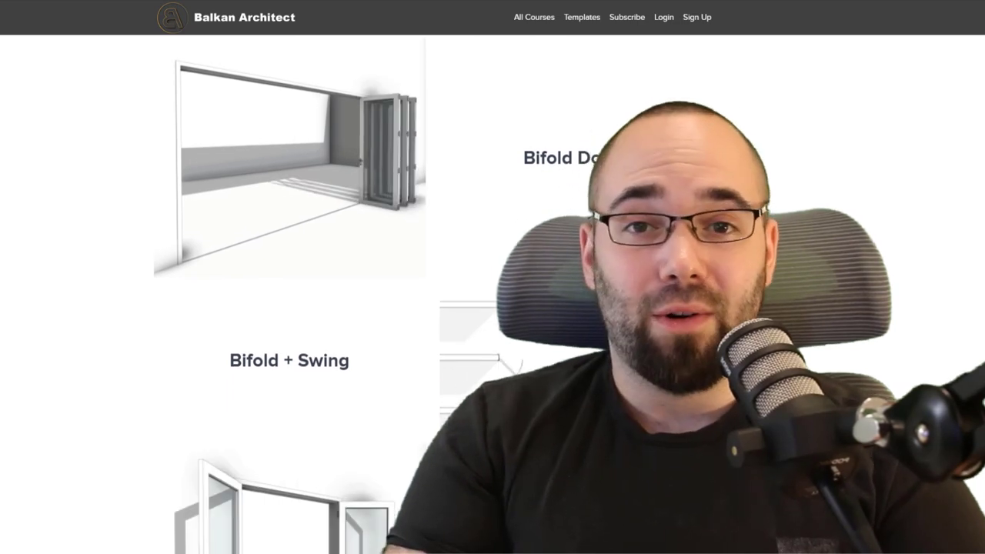
scroll(492, 308, down, 2)
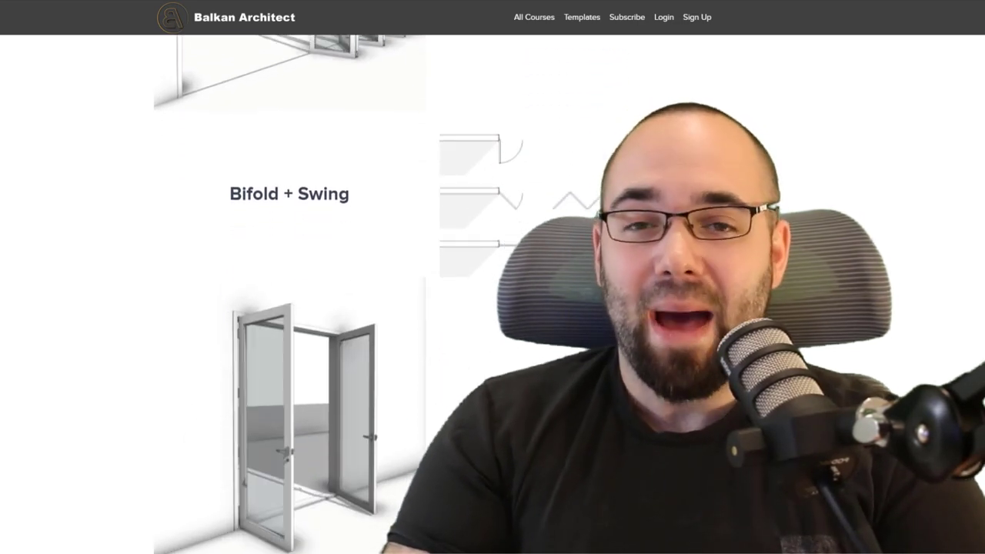
scroll(290, 292, down, 3)
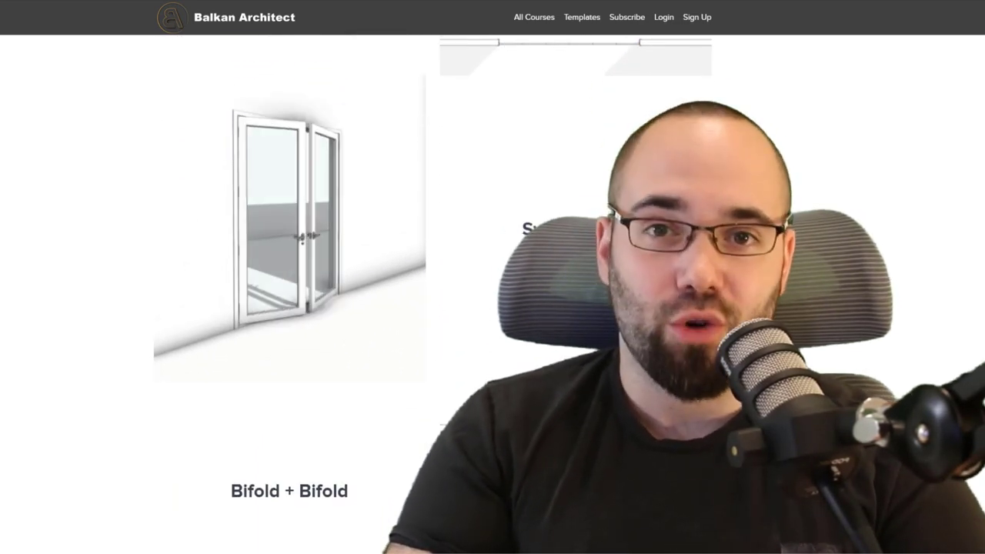
scroll(290, 292, down, 3)
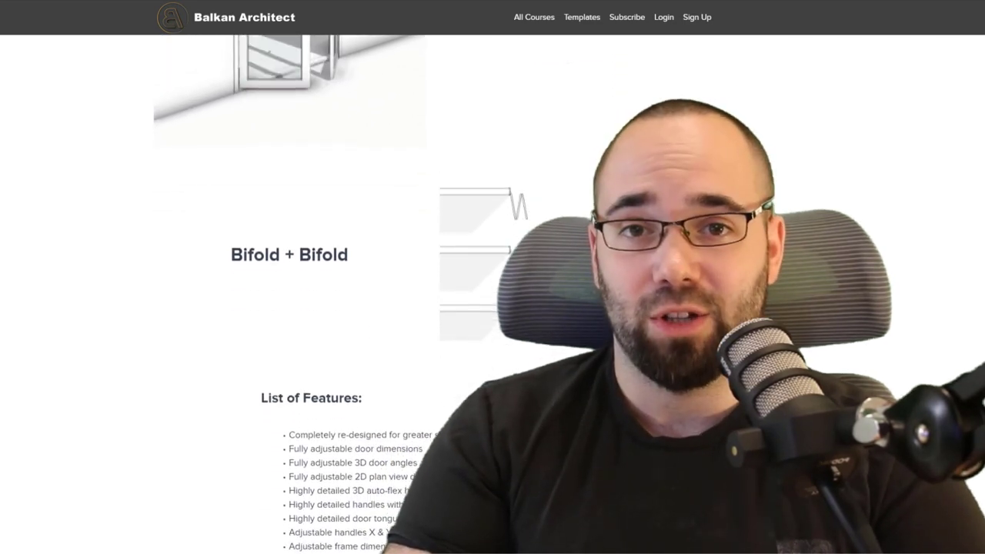
scroll(289, 292, down, 3)
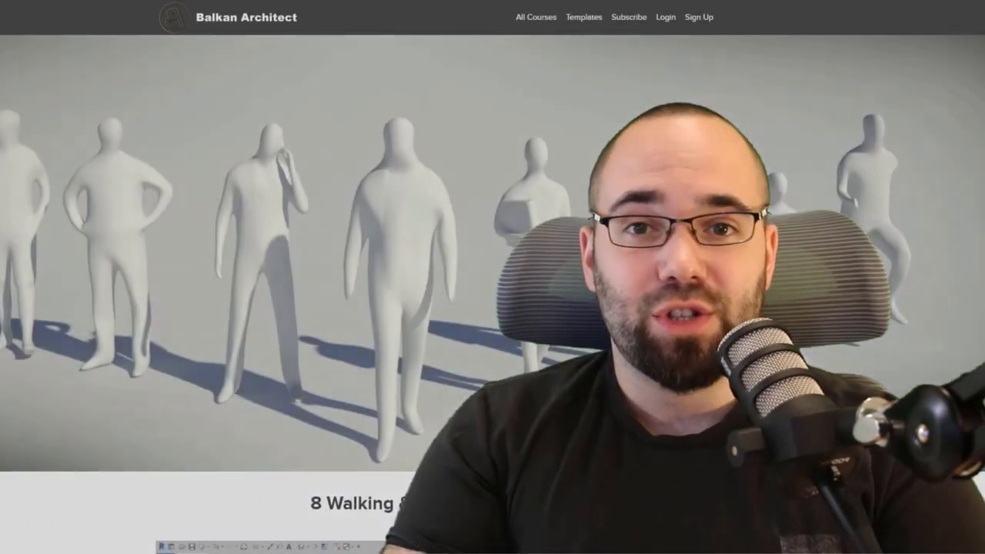
Step: Review the 8 Walking & Standing Figures product page, including the package contents and figure previews
scroll(492, 293, down, 3)
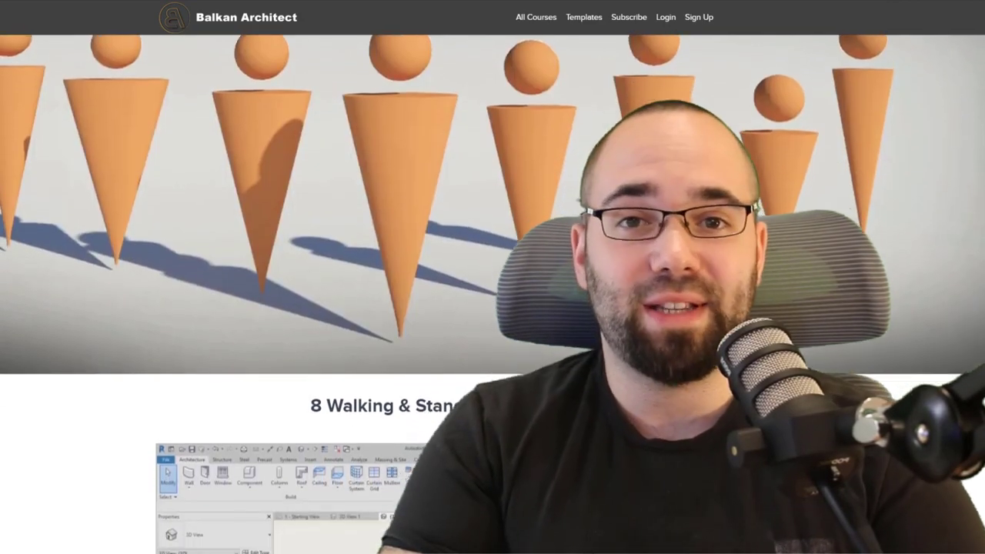
scroll(493, 293, down, 3)
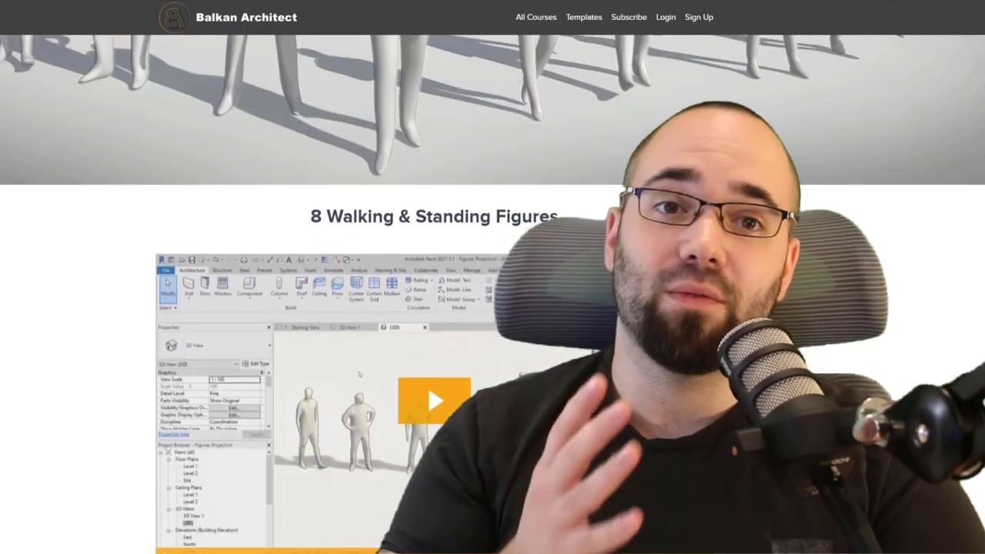
scroll(492, 293, down, 3)
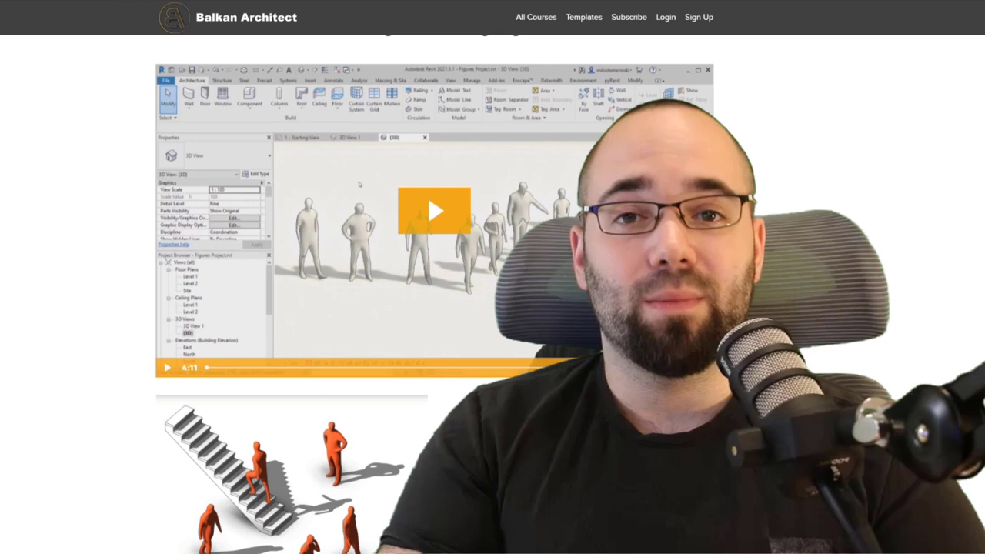
scroll(493, 292, down, 3)
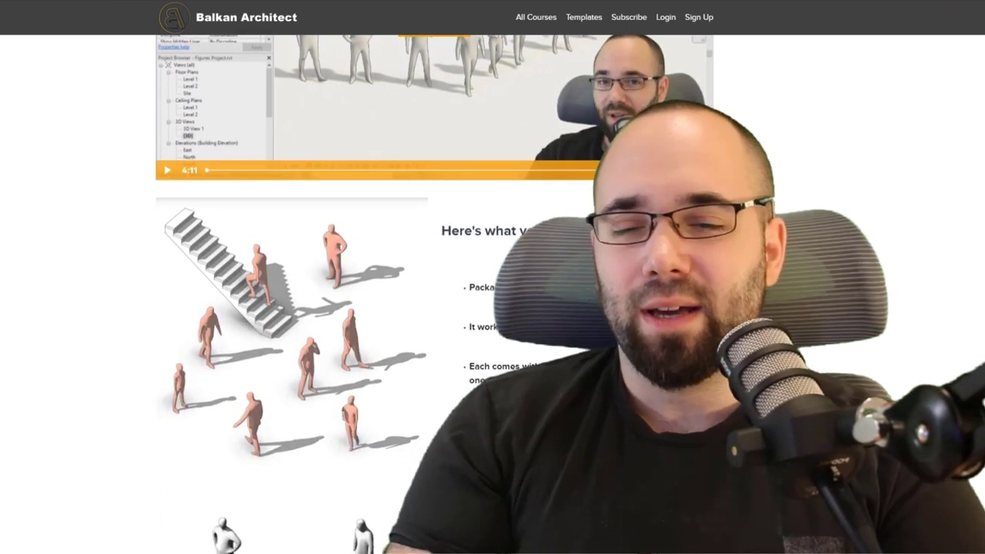
scroll(493, 292, down, 3)
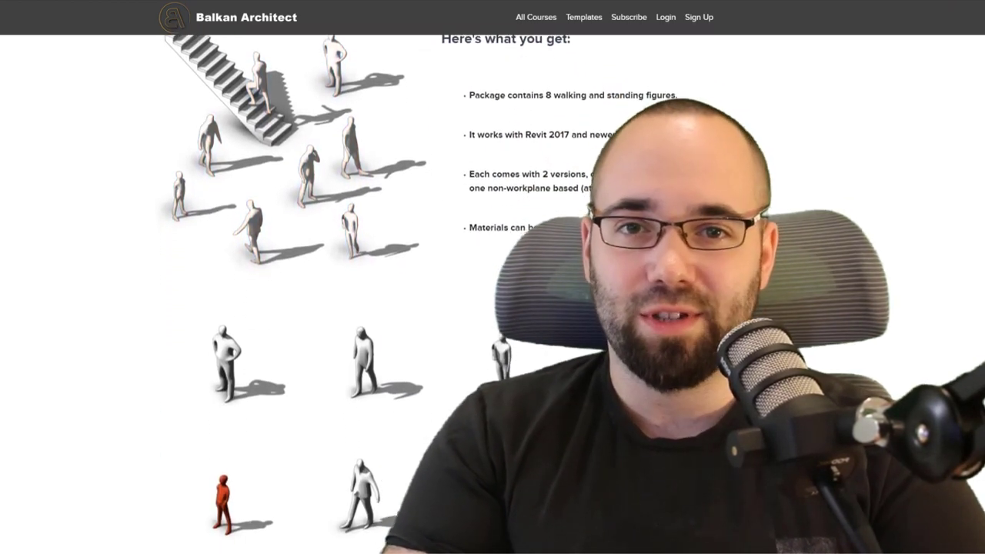
scroll(492, 293, down, 3)
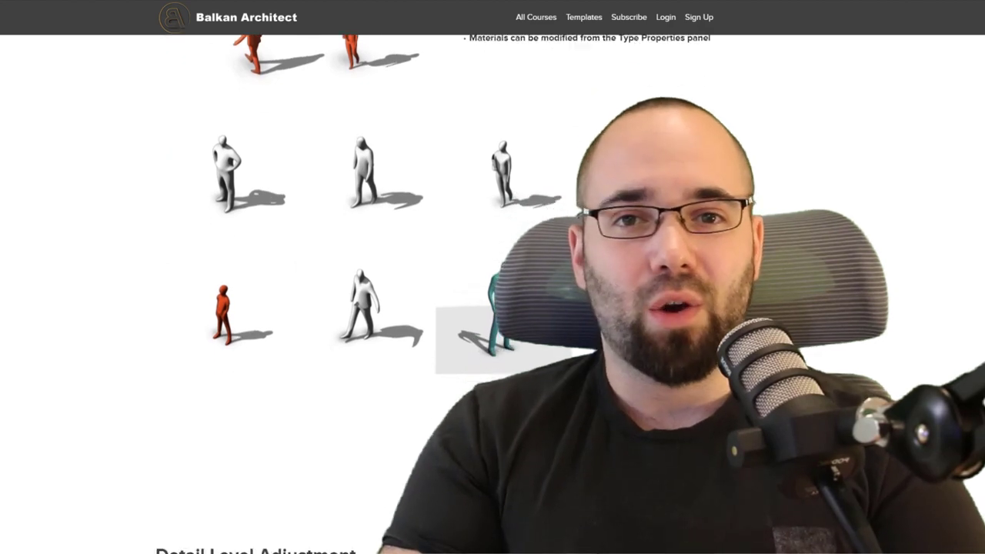
scroll(493, 292, down, 3)
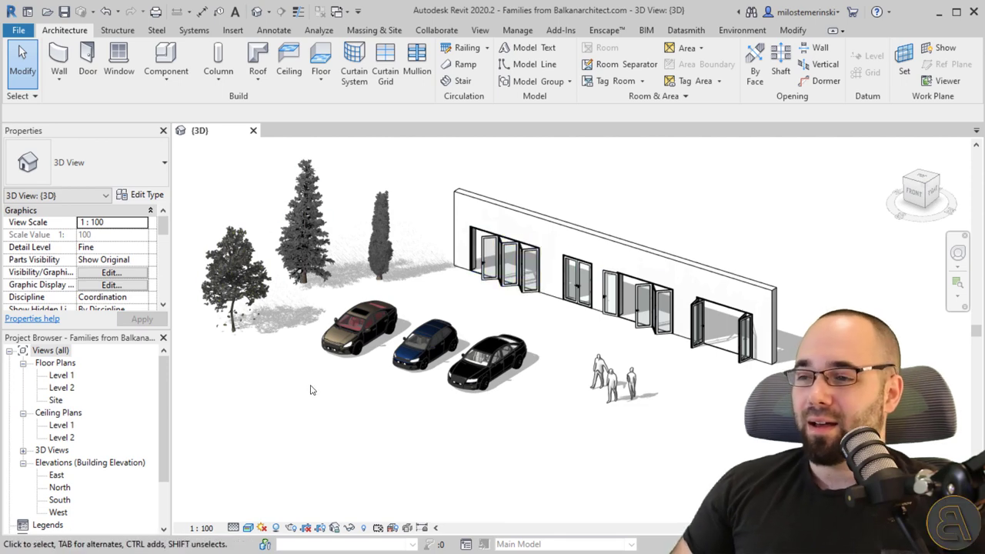
Step: Switch to Revit and compare the families in the 3D view at Coarse, Medium and Fine detail levels
shift+middle_drag(311, 391, 349, 409)
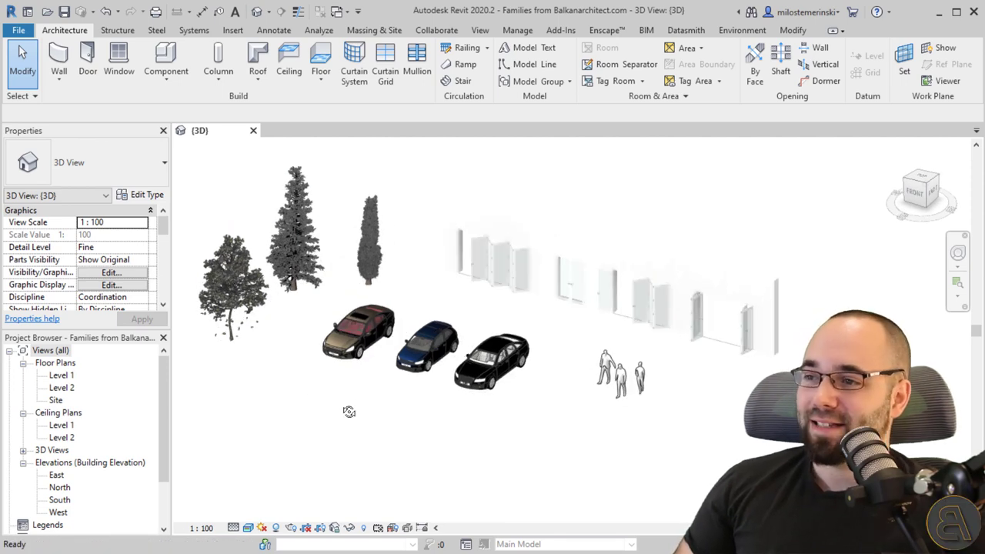
shift+middle_drag(247, 293, 367, 234)
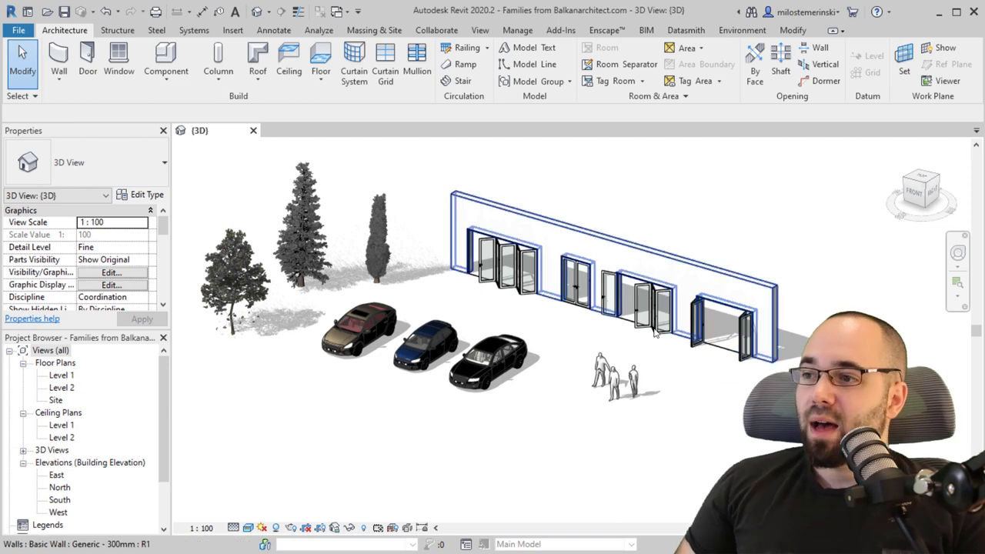
click(244, 527)
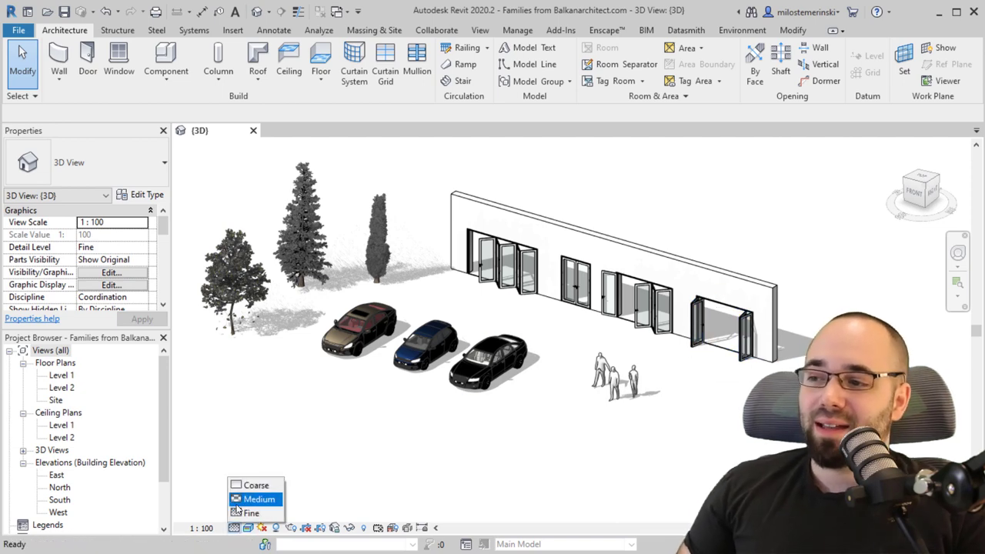
click(257, 484)
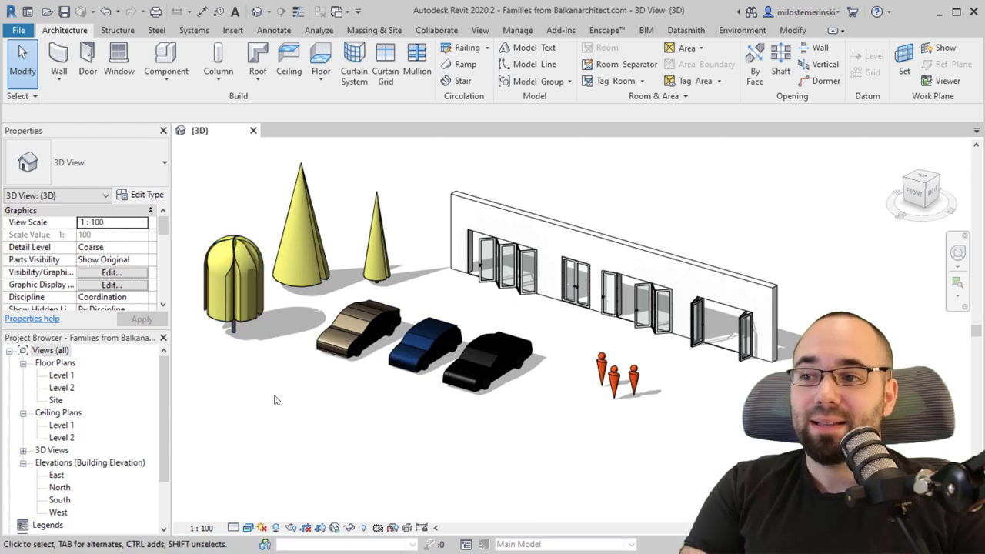
click(247, 528)
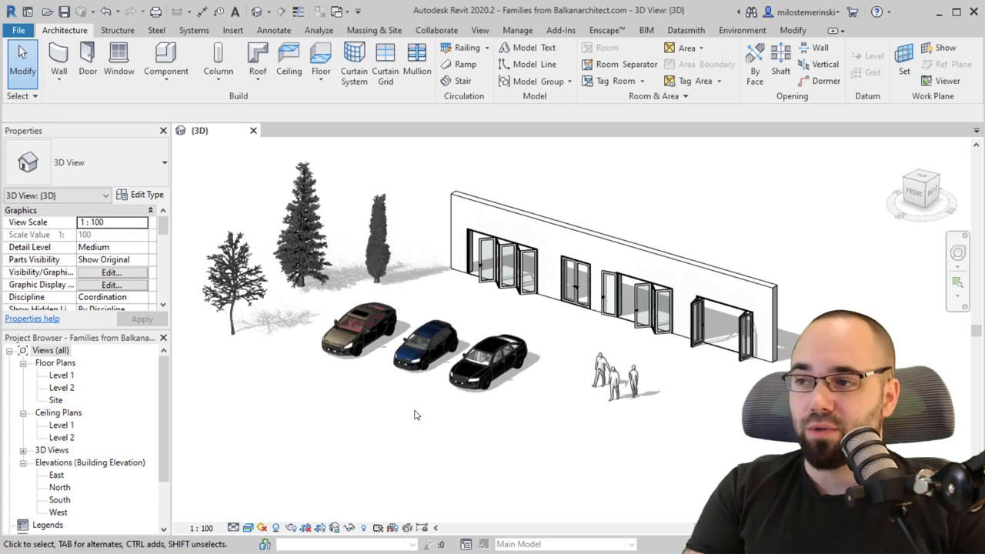
click(233, 529)
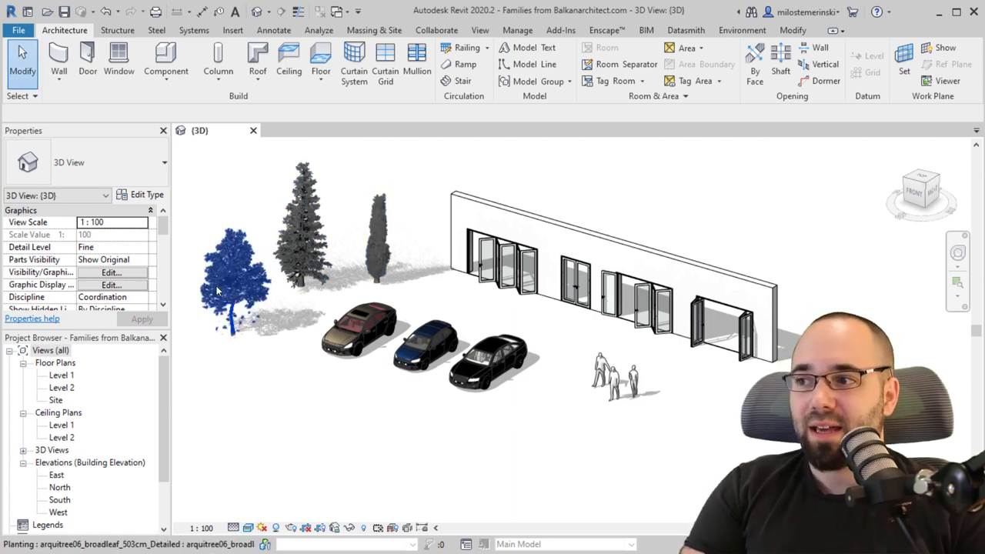
Step: Turn off the Falling leaves option for the broadleaf tree in the 3D view
scroll(201, 296, up, 4)
scroll(290, 306, up, 2)
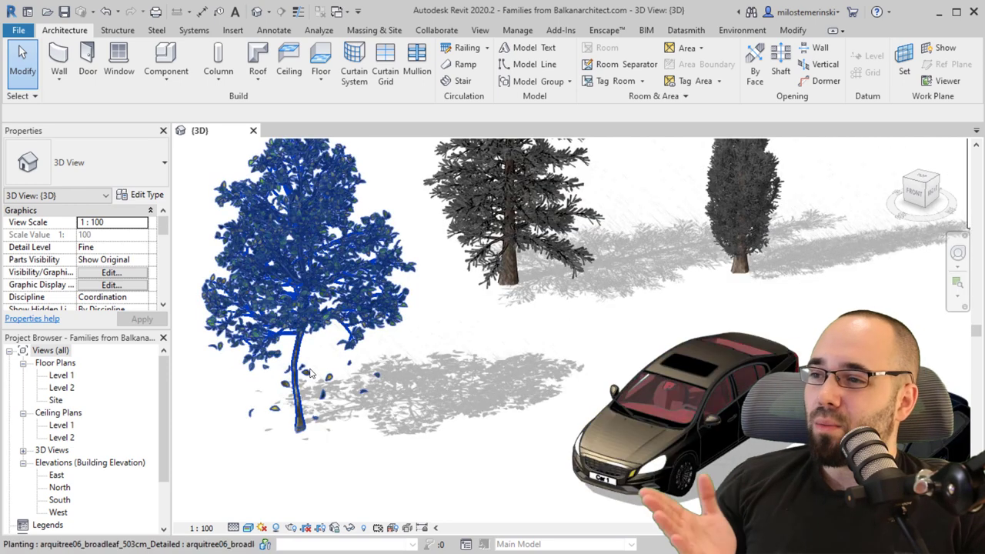
scroll(339, 383, up, 1)
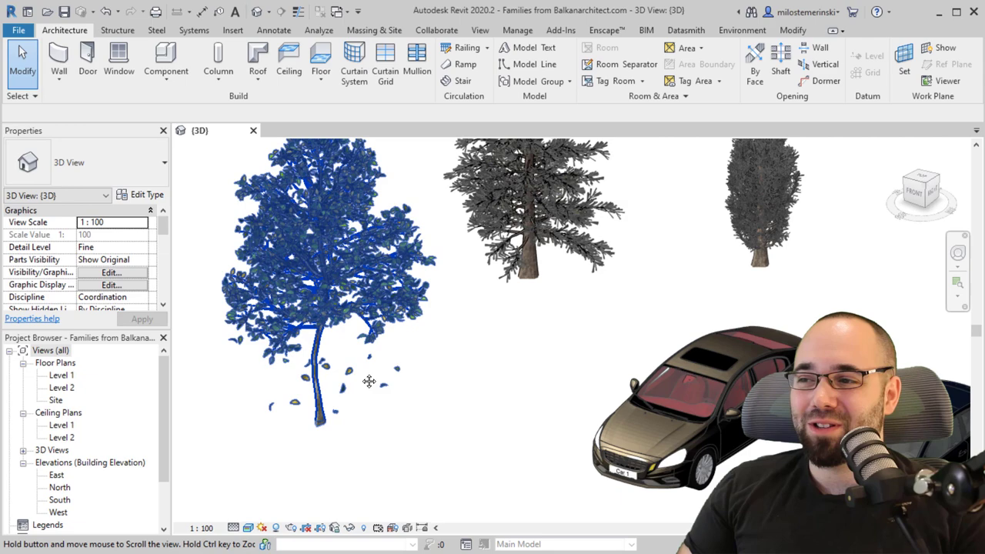
scroll(294, 398, up, 3)
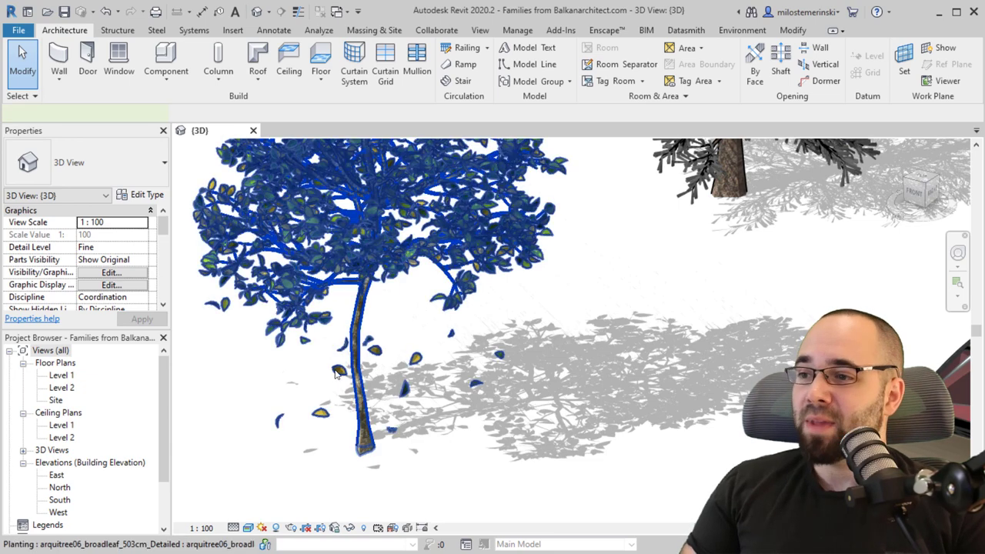
click(374, 351)
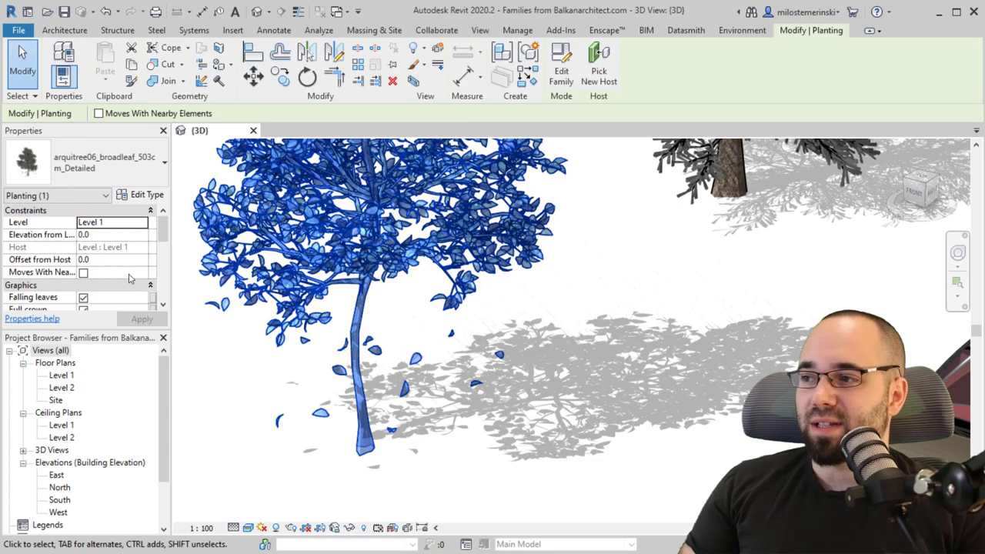
scroll(95, 292, down, 1)
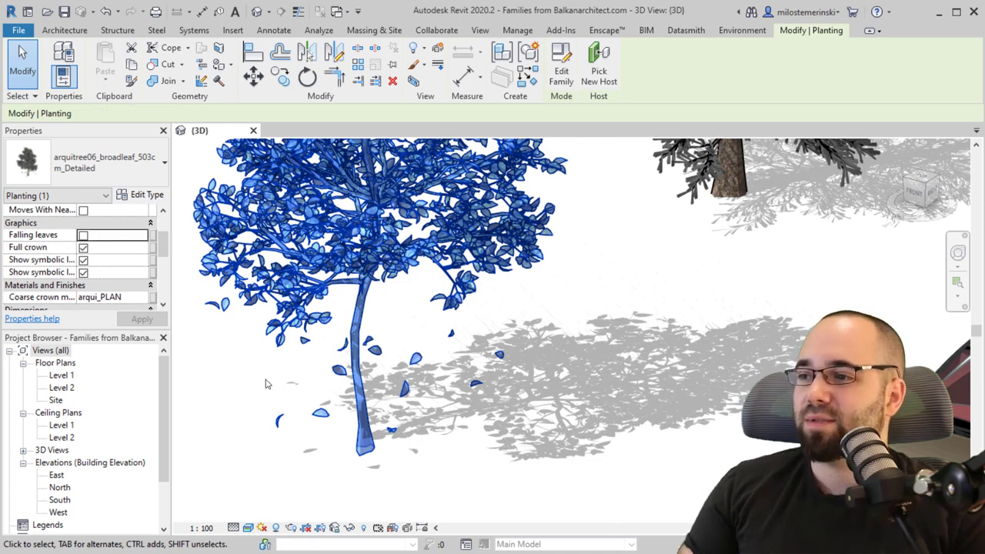
scroll(325, 385, down, 5)
click(326, 385)
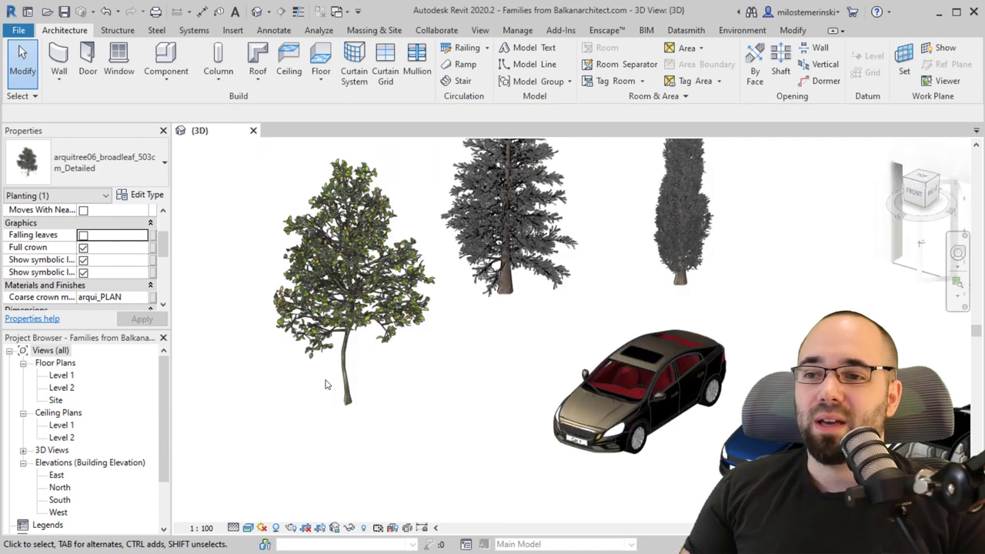
Step: Set the 3D view's visual style to Hidden Line with the three cars in view
middle_drag(436, 426, 318, 316)
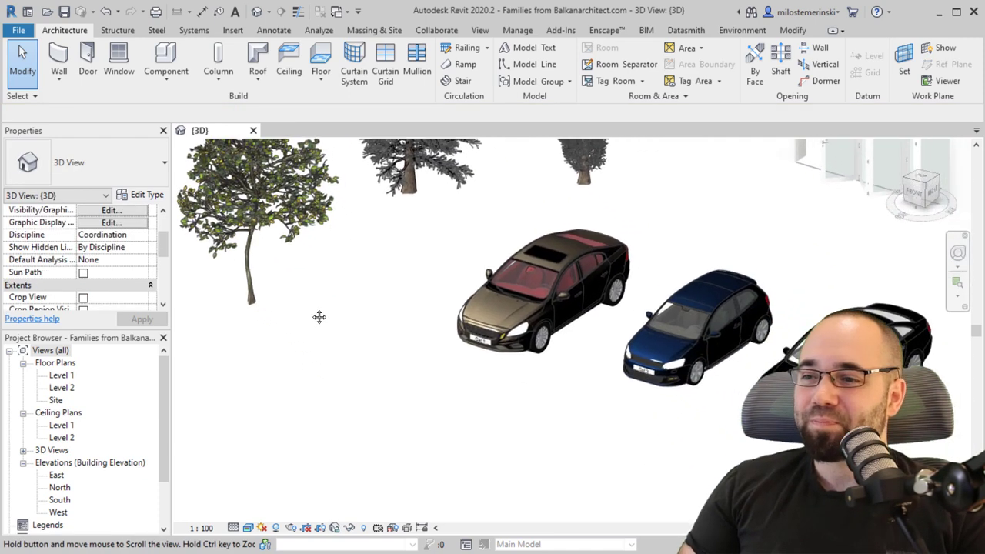
middle_drag(593, 417, 530, 429)
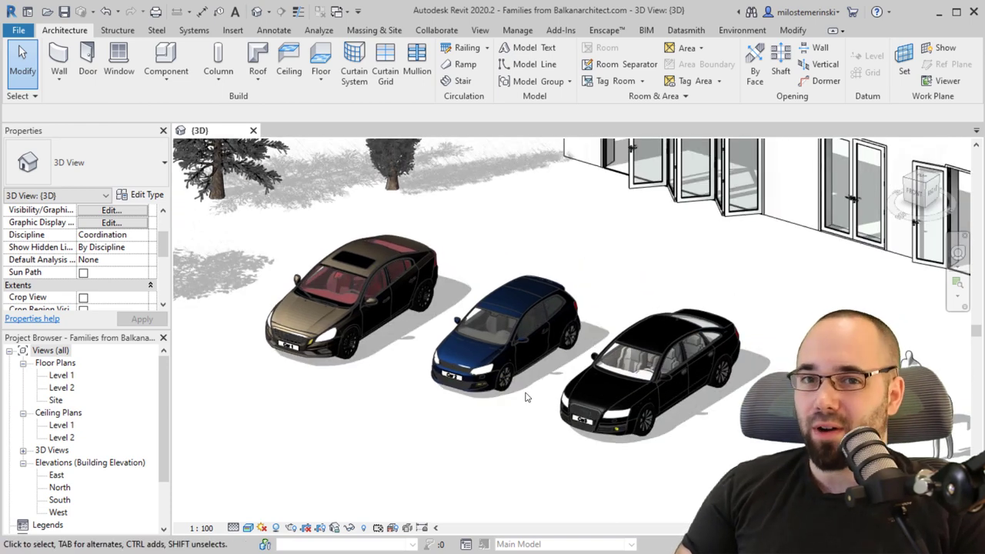
middle_drag(507, 395, 450, 396)
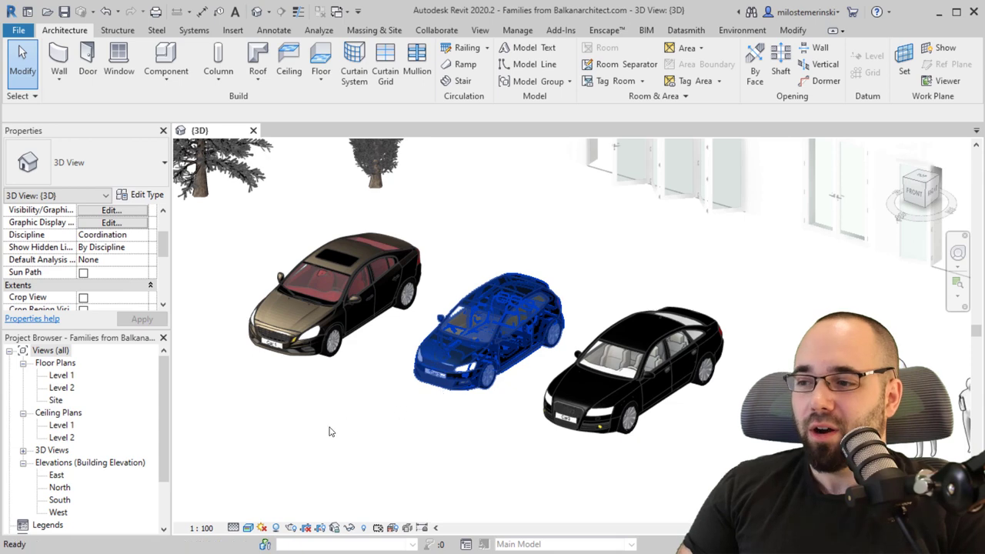
click(248, 528)
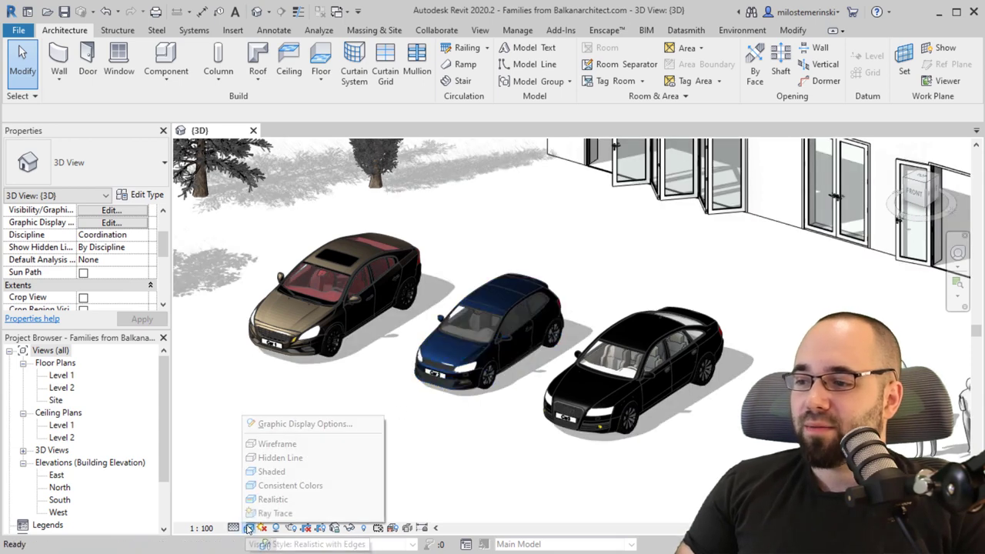
click(278, 461)
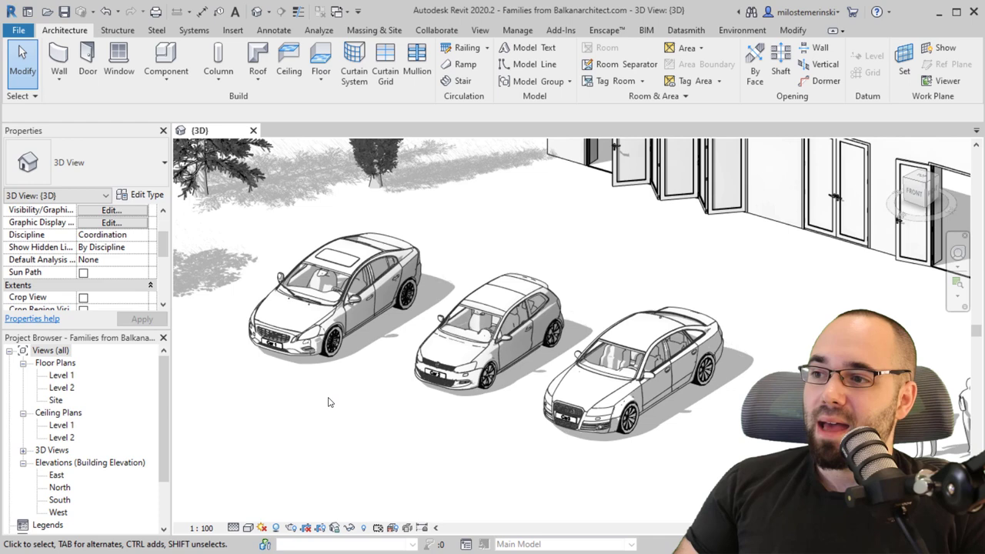
Step: Examine the modelling detail of the three cars in the Hidden Line 3D view
middle_drag(374, 387, 372, 394)
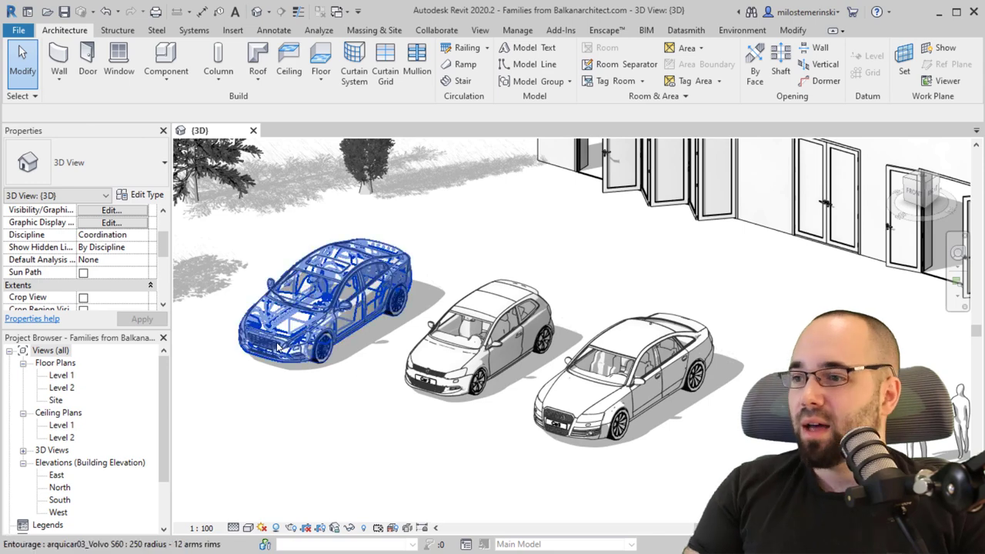
scroll(248, 361, up, 3)
middle_drag(469, 456, 445, 423)
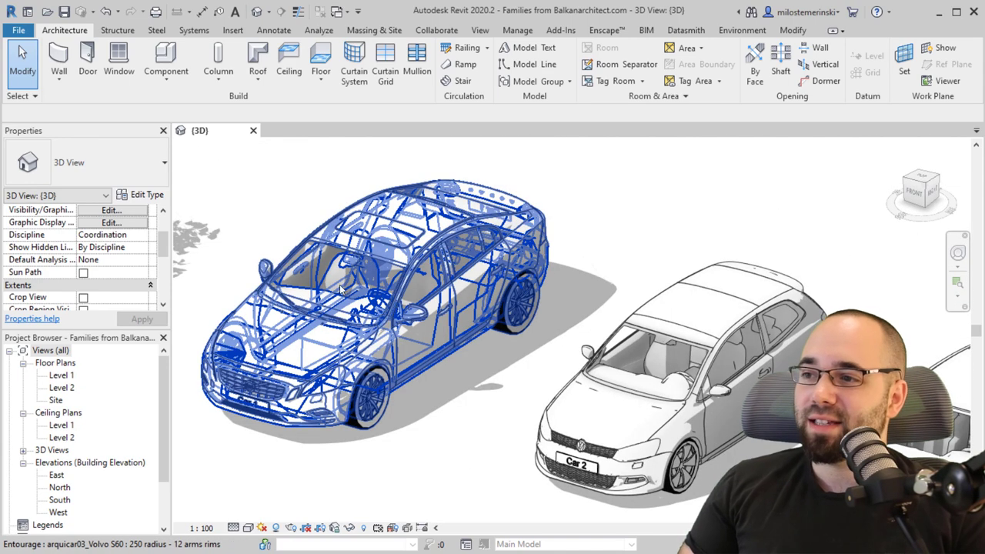
middle_drag(498, 369, 475, 421)
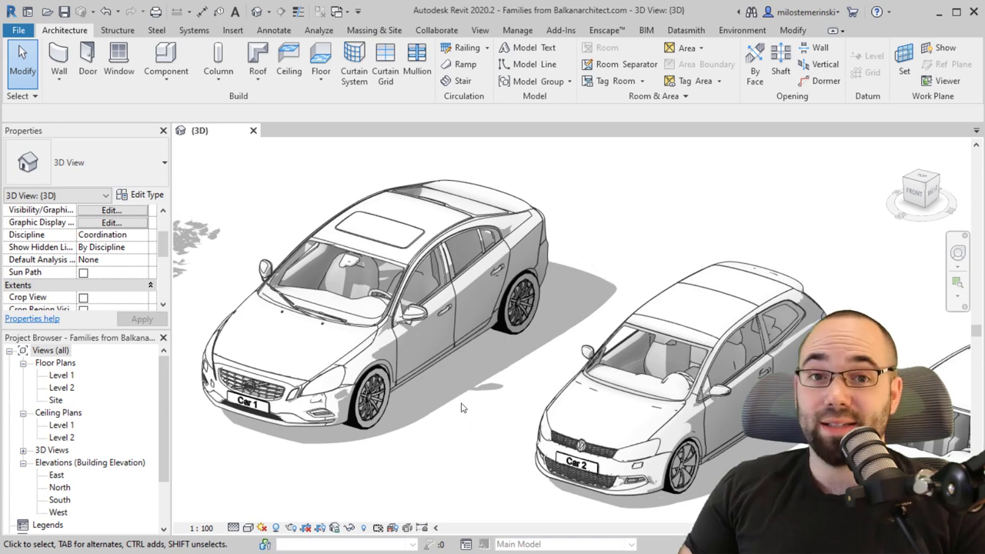
scroll(418, 377, down, 2)
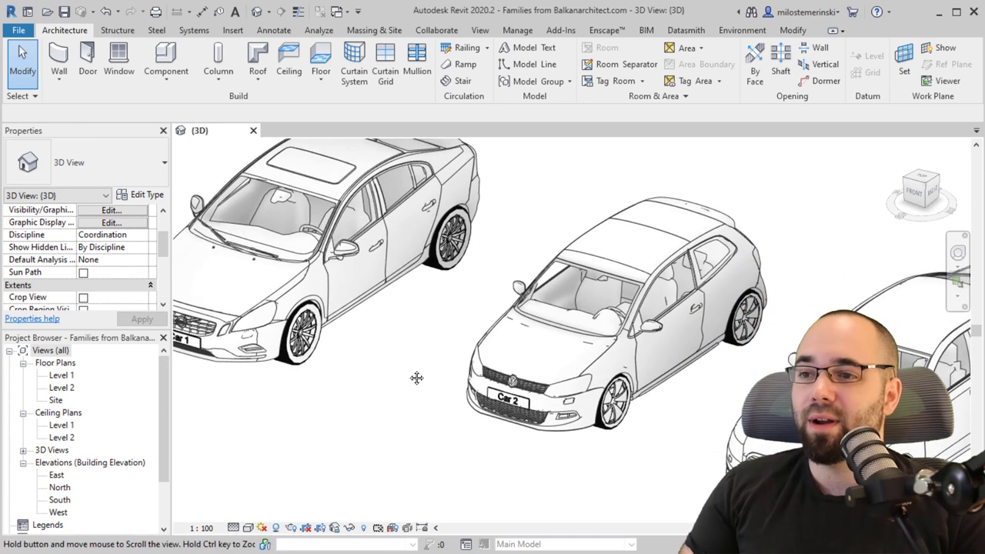
scroll(389, 374, down, 1)
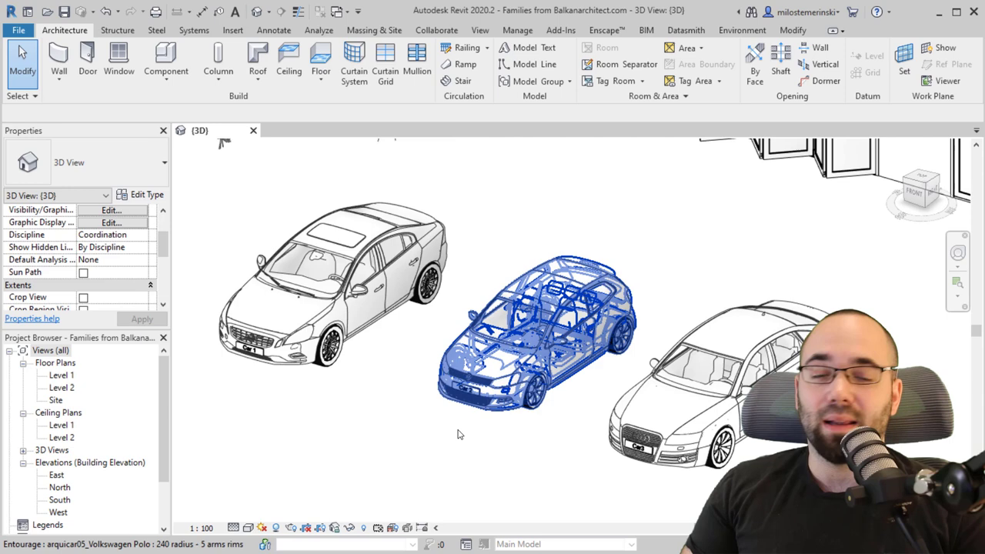
mouse_move(464, 445)
shift+middle_down()
mouse_move(440, 424)
mouse_move(453, 443)
shift+middle_up()
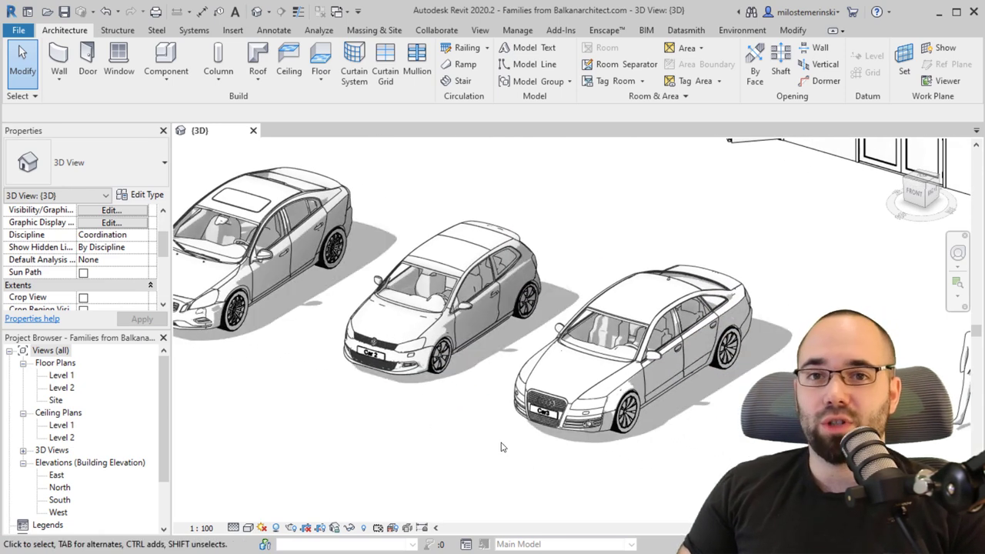
Step: Show the group of human figures at the Coarse detail level and set the view's detail level to Medium
middle_drag(551, 443, 556, 407)
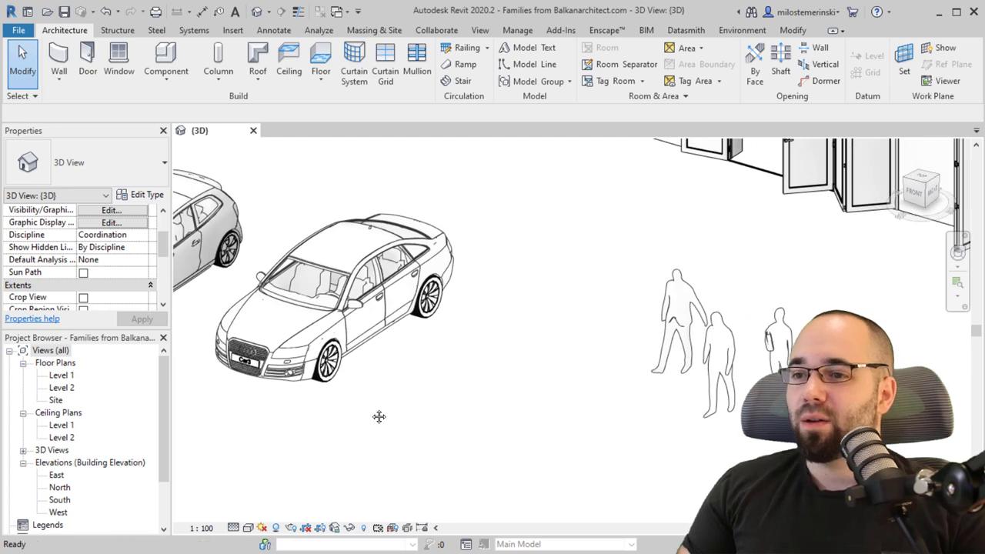
middle_drag(378, 416, 384, 417)
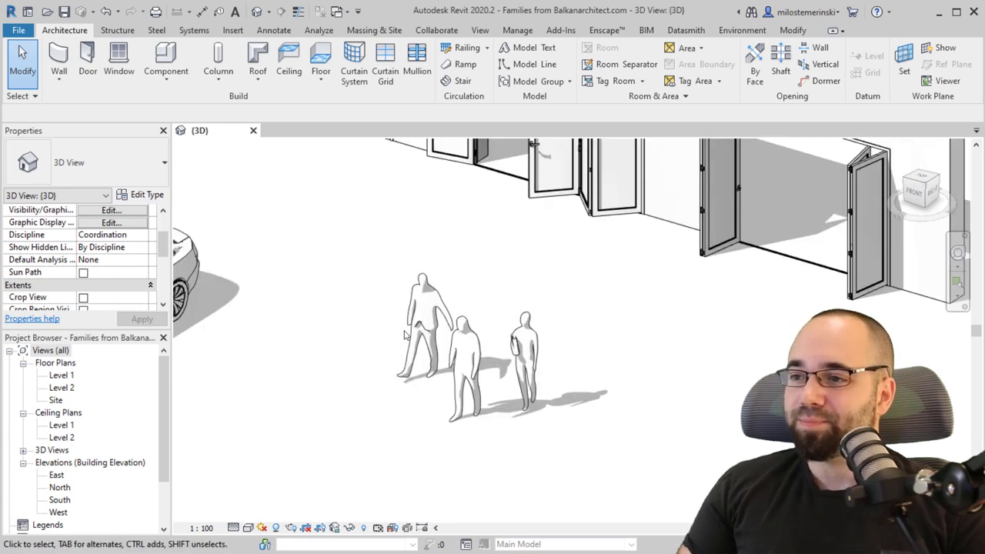
scroll(405, 335, up, 2)
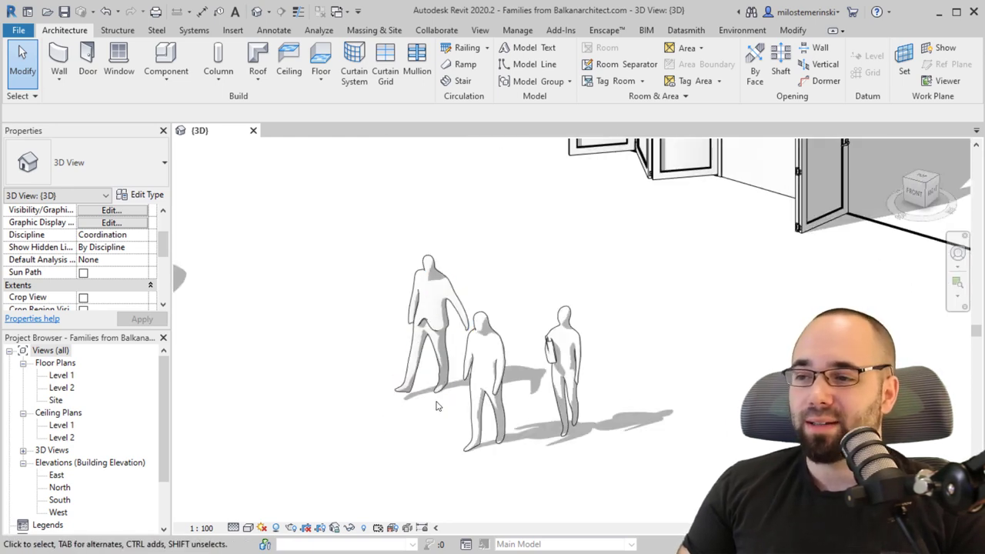
click(233, 527)
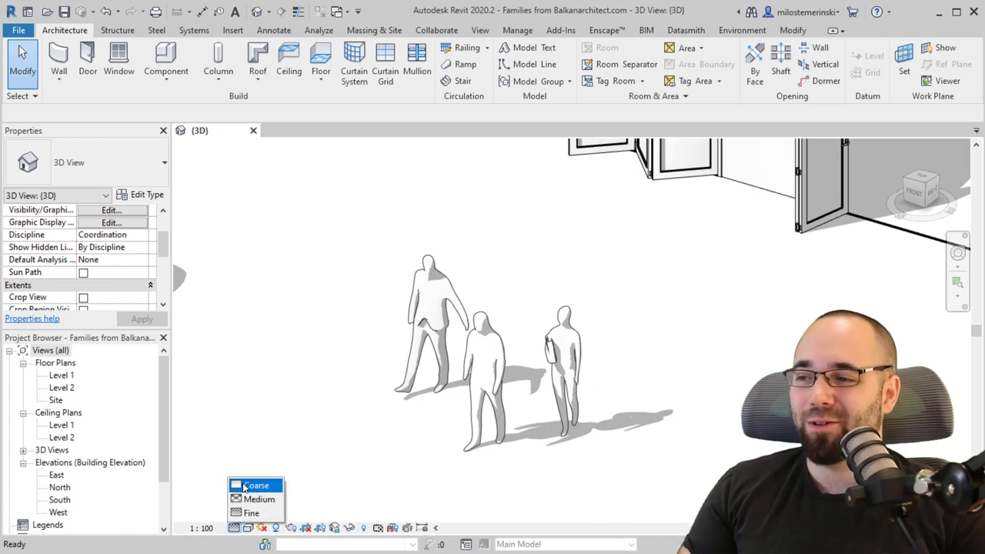
click(250, 484)
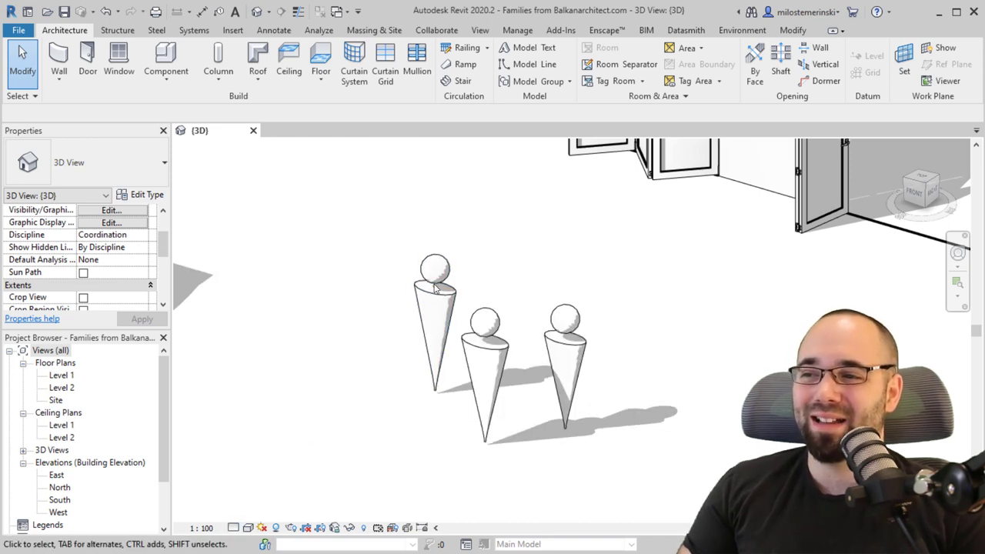
middle_drag(466, 312, 407, 315)
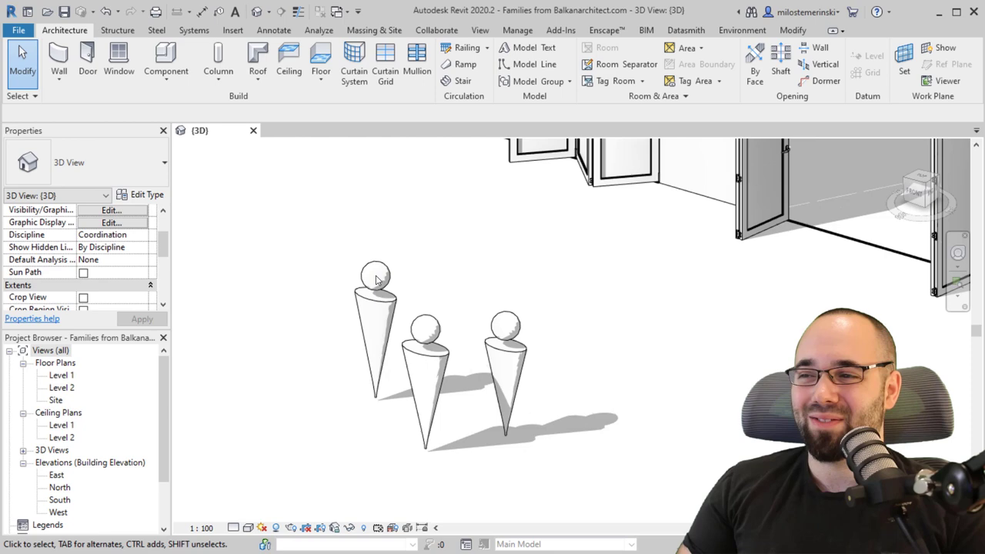
shift+middle_drag(342, 389, 282, 385)
click(233, 527)
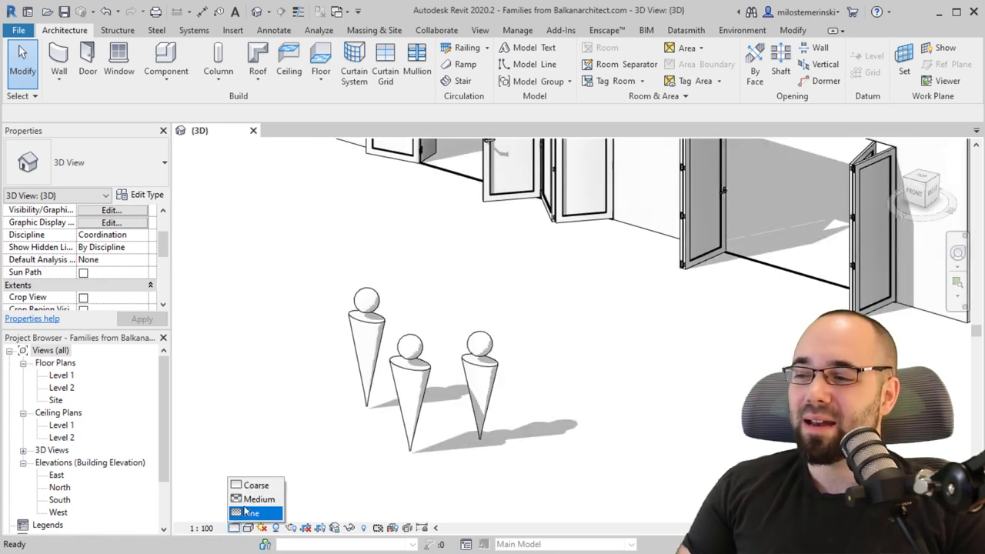
click(253, 499)
Step: Set 3D ANGLE A to 40° for the ABS_BIFOLD 2 X 2 GLASS_V4.0 door at the end of the wall
middle_drag(450, 268, 402, 331)
scroll(402, 331, up, 3)
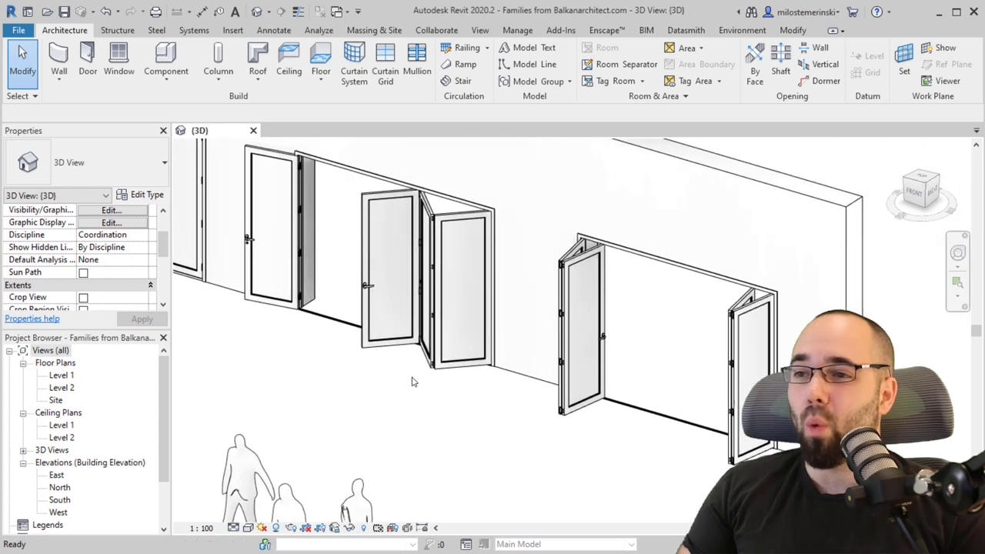
middle_drag(411, 378, 351, 268)
click(434, 348)
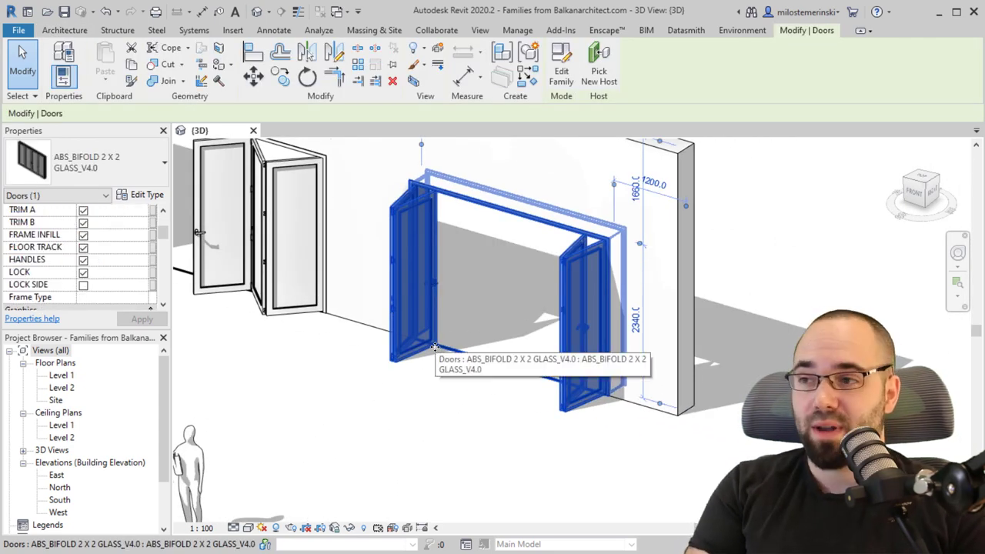
scroll(115, 254, up, 3)
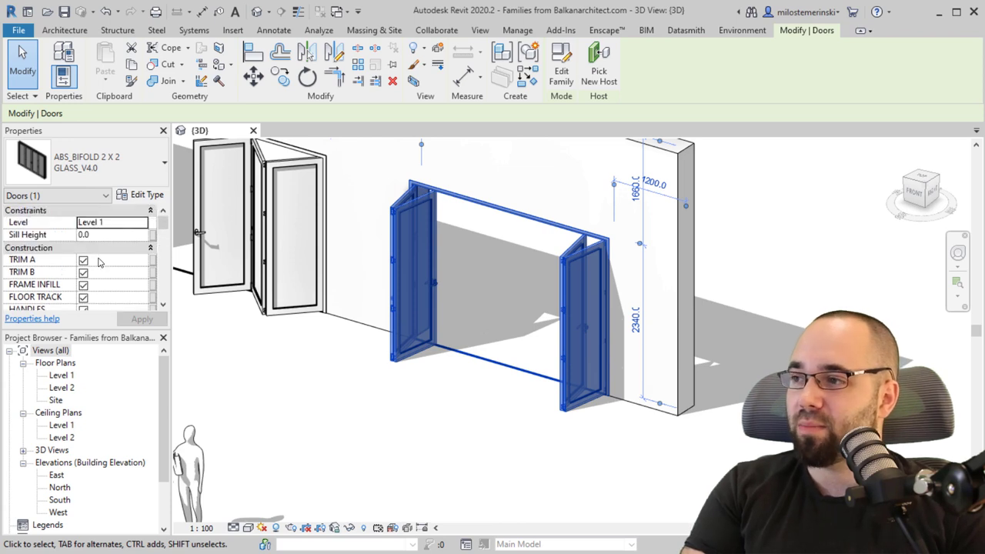
scroll(100, 261, down, 6)
scroll(100, 267, up, 2)
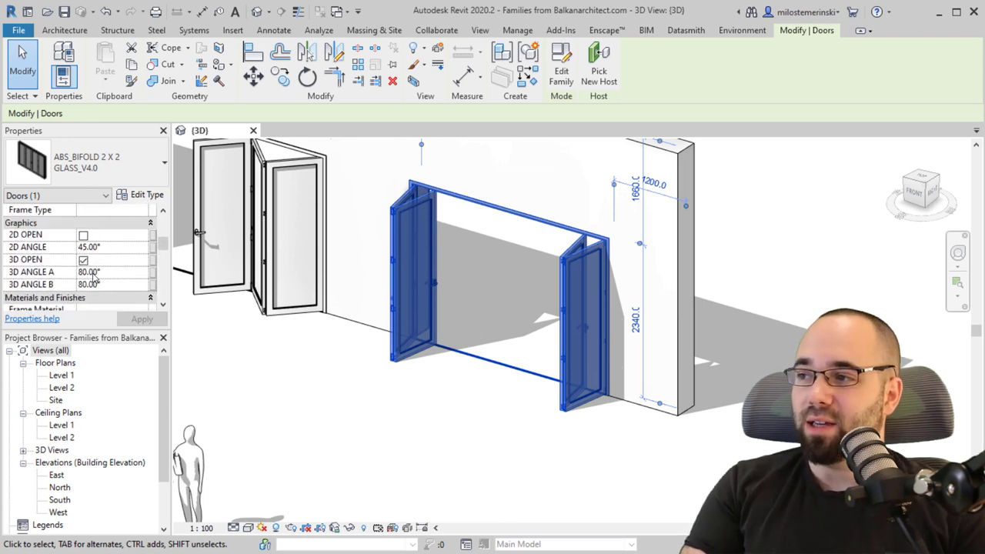
drag(412, 263, 427, 253)
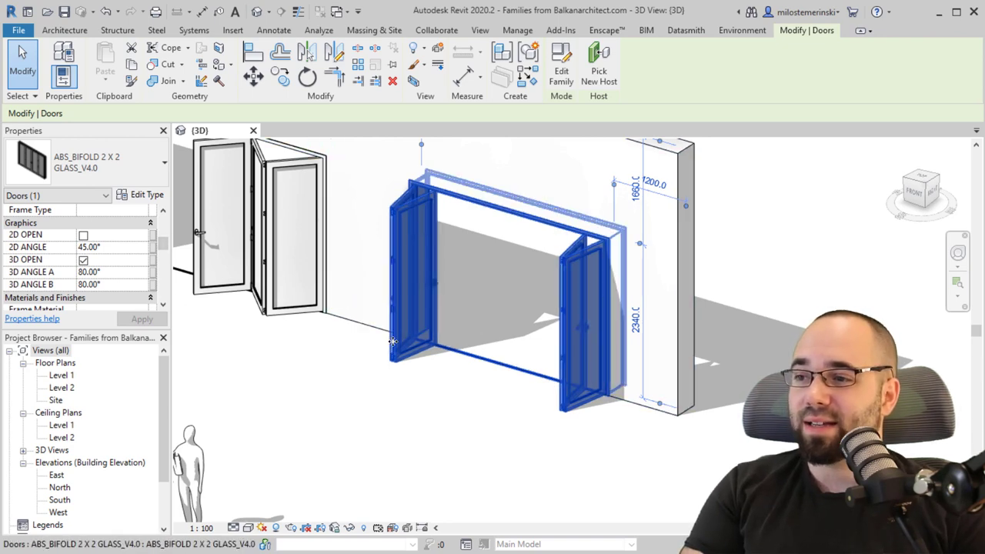
click(108, 273)
text(40)
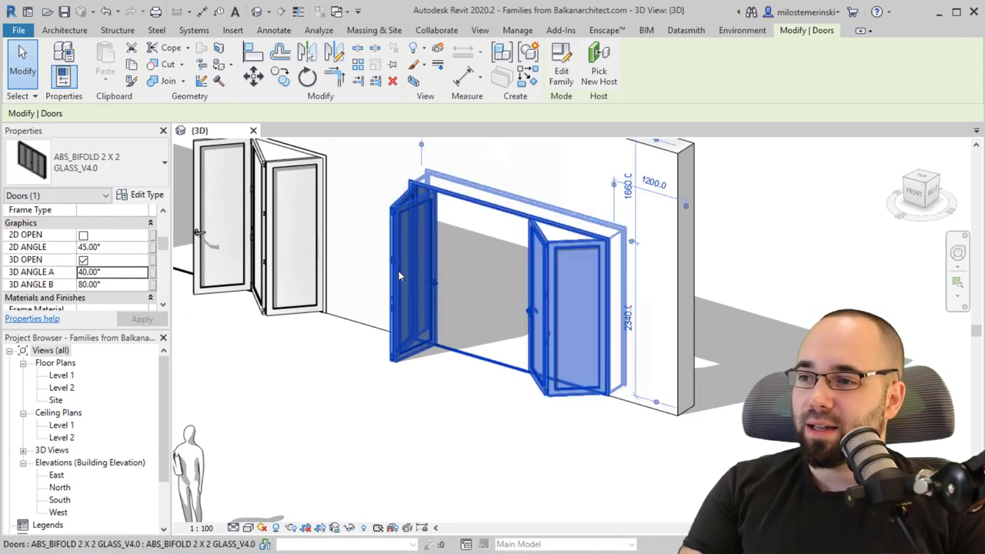
click(521, 409)
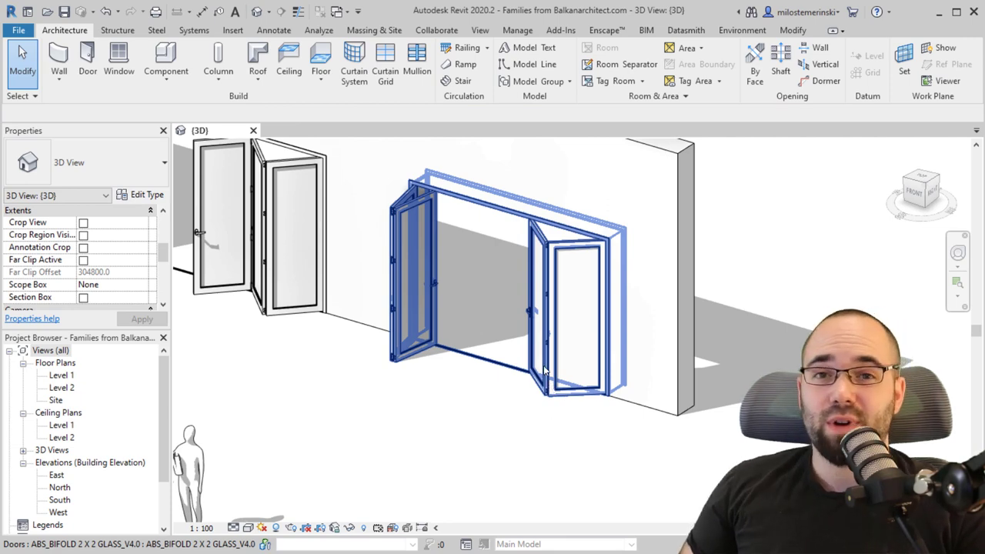
Step: Turn on Thin Lines and inspect the lower hinge between the bifold door's folding panels
scroll(543, 365, up, 5)
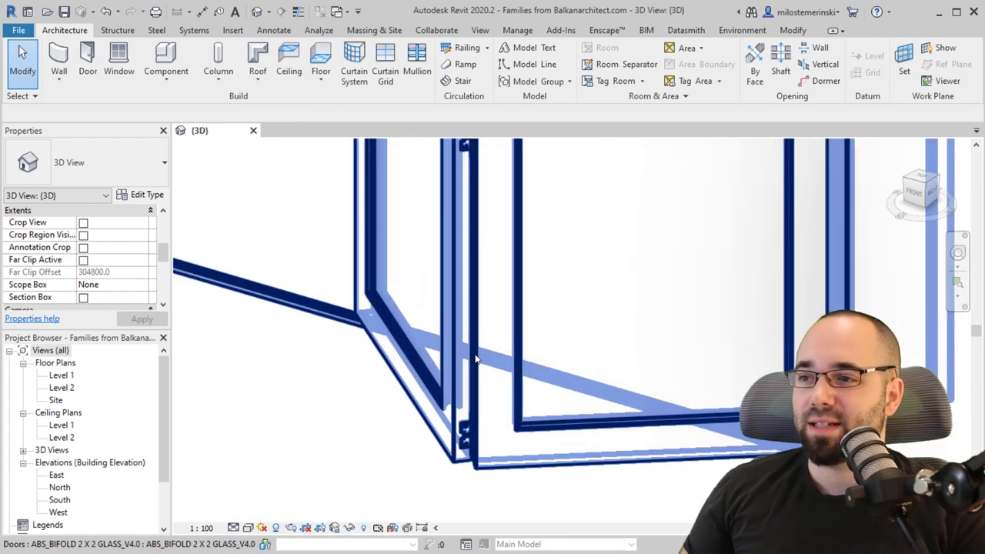
click(300, 15)
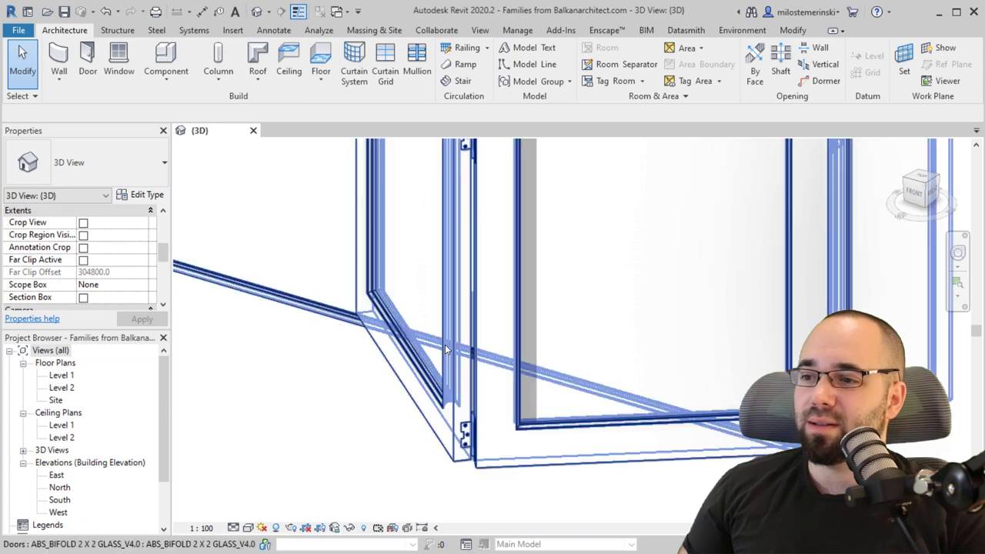
middle_drag(473, 292, 490, 317)
click(485, 338)
scroll(419, 400, up, 6)
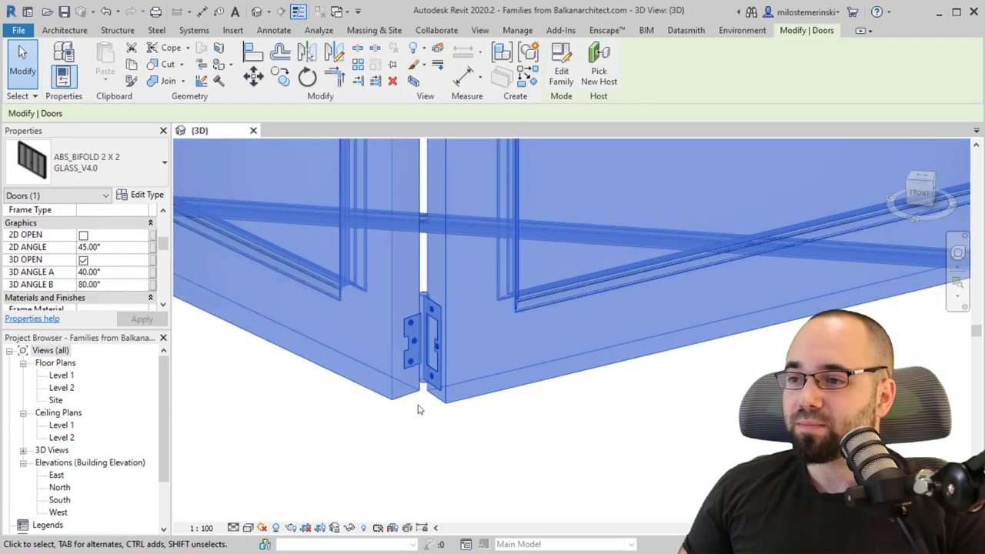
key(Escape)
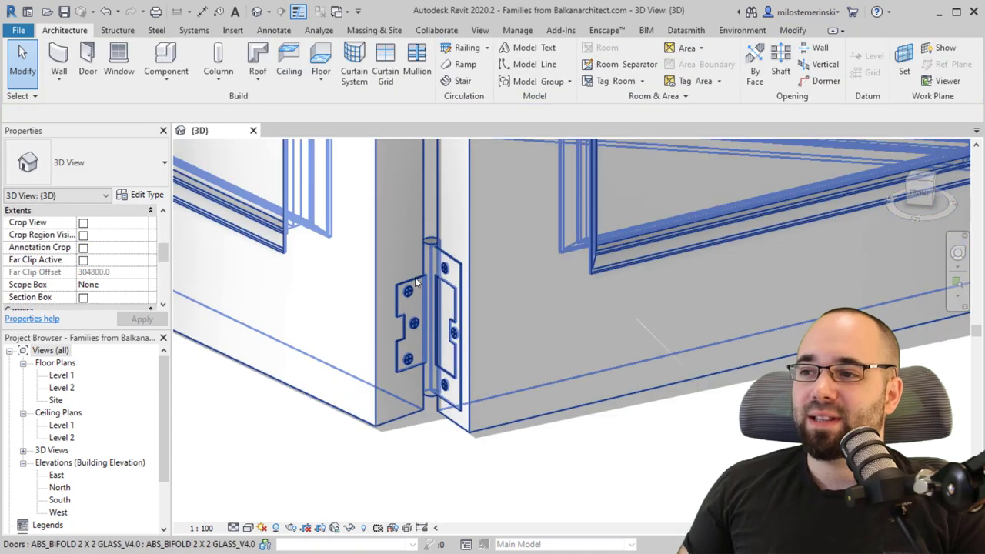
Step: Examine the handle, lock cylinder and latch plate of the ABS_BIFOLD 2 X 2 GLASS_V4.0 door
scroll(478, 385, down, 3)
shift+middle_drag(478, 385, 364, 285)
scroll(364, 285, up, 5)
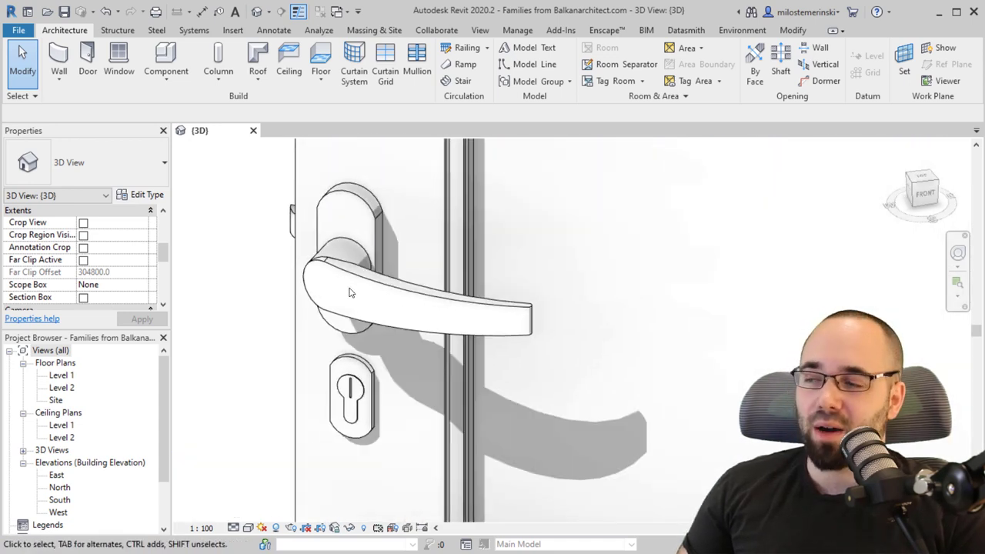
shift+middle_drag(348, 292, 396, 294)
scroll(385, 291, down, 3)
click(276, 260)
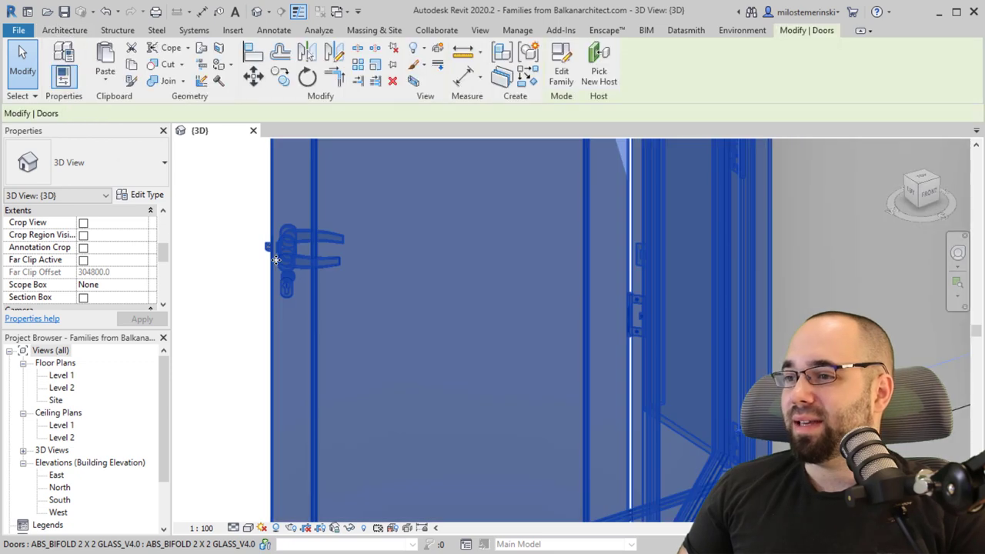
shift+middle_drag(276, 260, 501, 286)
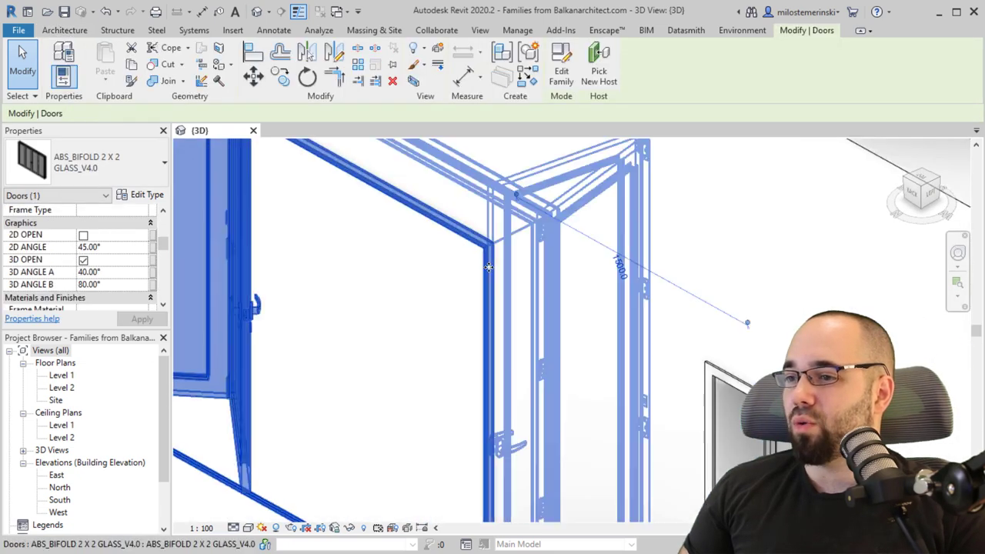
scroll(488, 267, down, 4)
scroll(344, 276, up, 7)
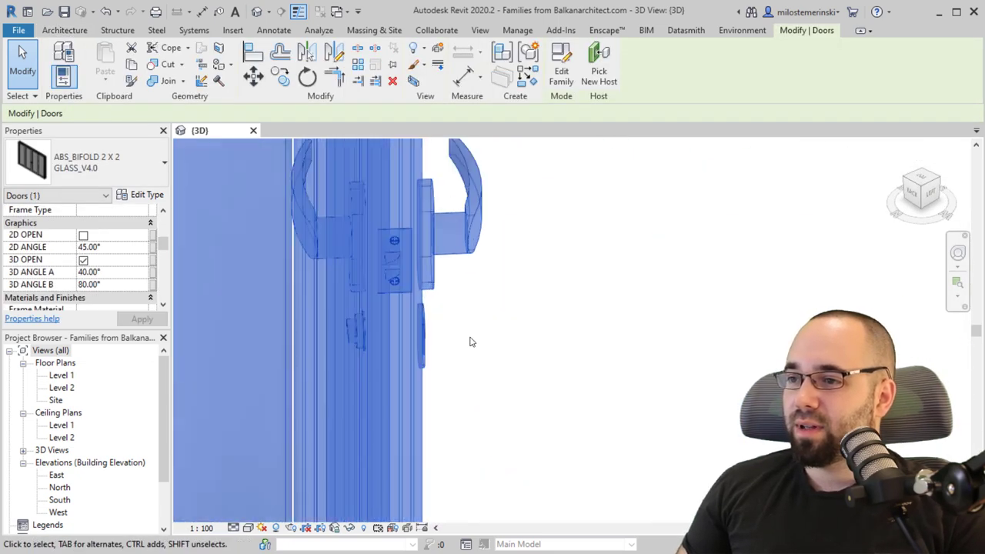
click(462, 340)
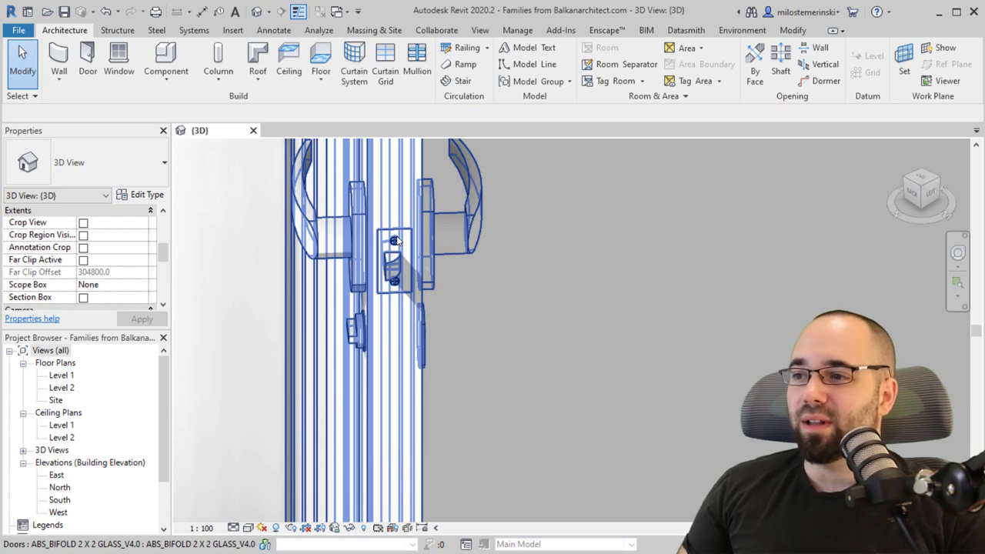
scroll(392, 280, down, 8)
shift+middle_drag(377, 289, 387, 361)
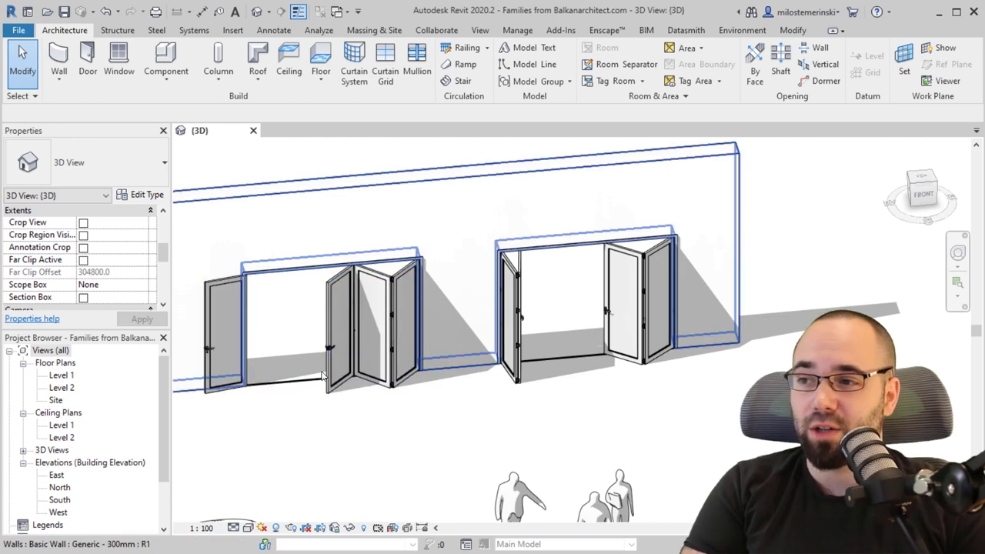
Step: Review the opening, swing and construction instance parameters of the ABS_BIFOLD X 3 + SWING X 1 GLASS_V4.0 door
middle_drag(316, 407, 424, 415)
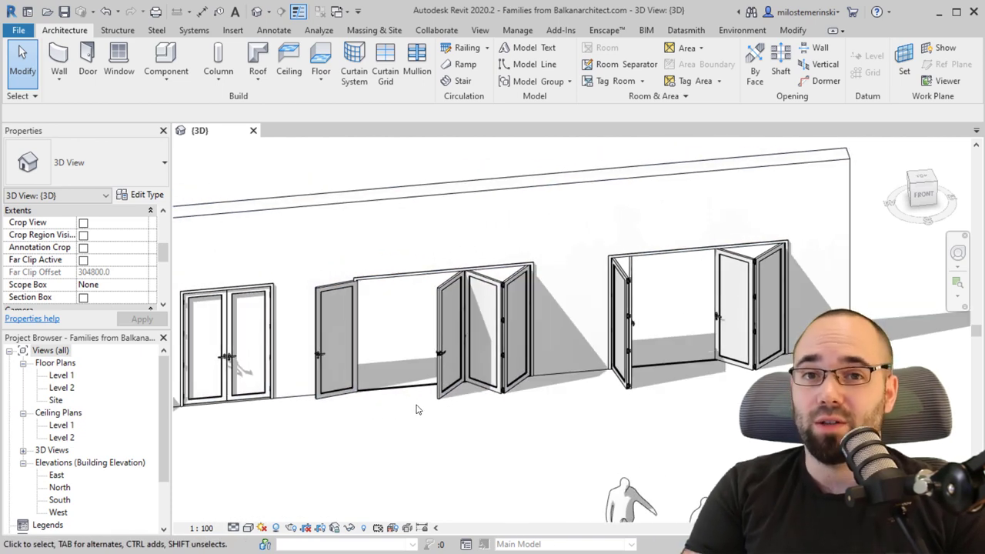
scroll(419, 420, down, 2)
scroll(431, 411, up, 2)
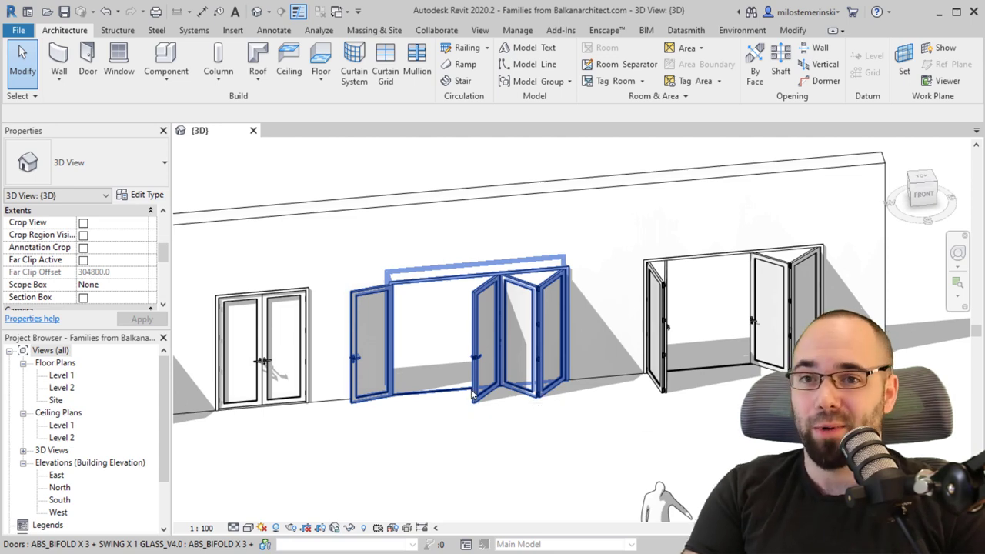
scroll(519, 409, up, 3)
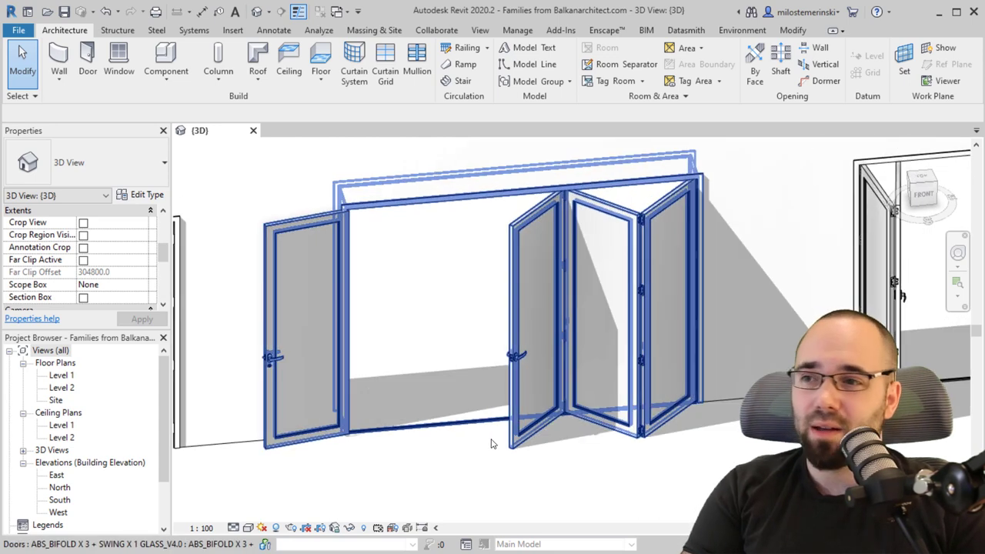
click(516, 440)
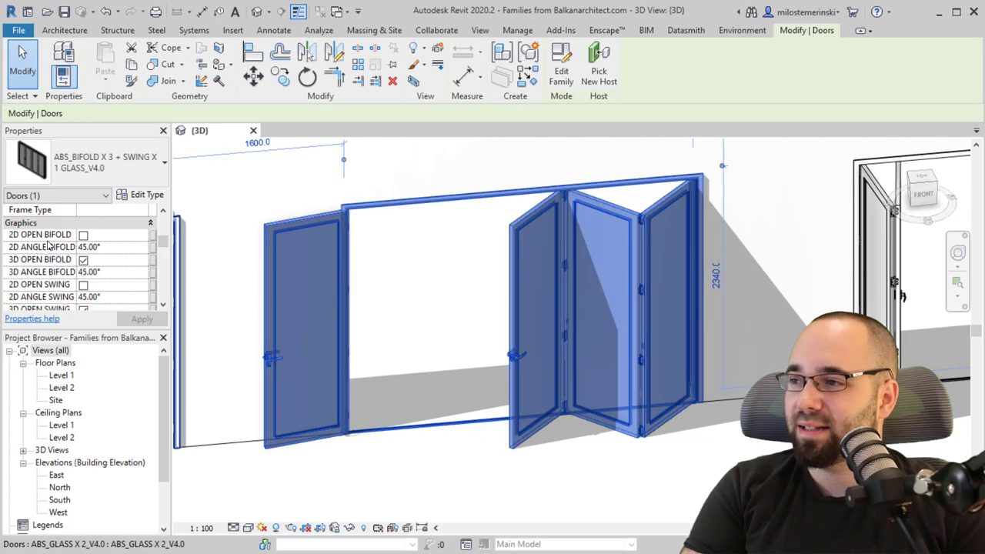
scroll(96, 260, down, 5)
scroll(97, 260, up, 8)
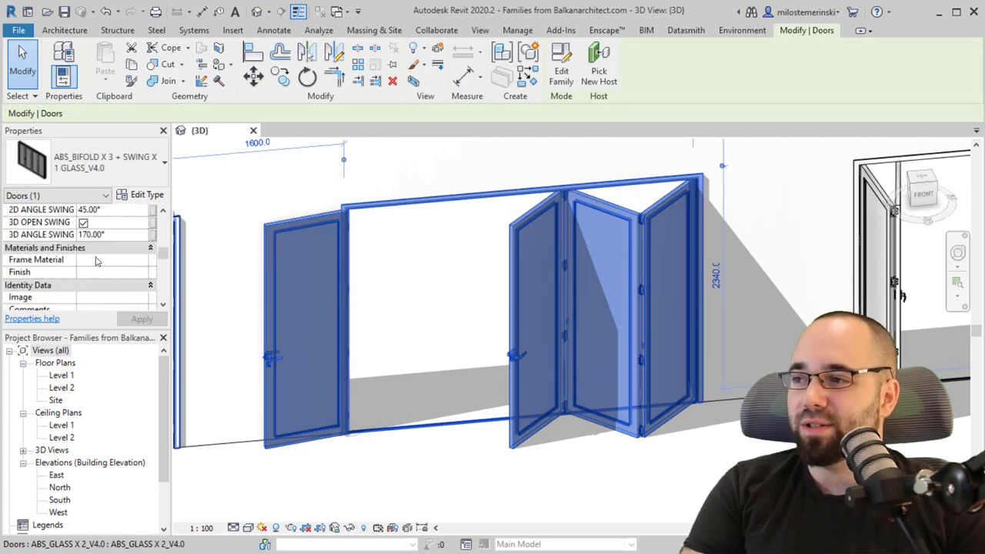
scroll(96, 260, up, 3)
scroll(100, 258, down, 1)
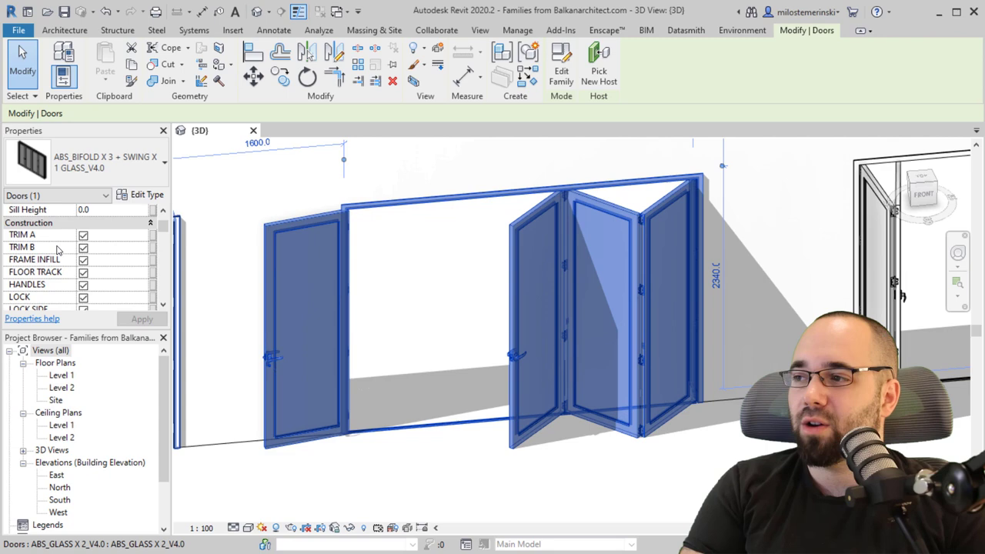
scroll(58, 250, down, 1)
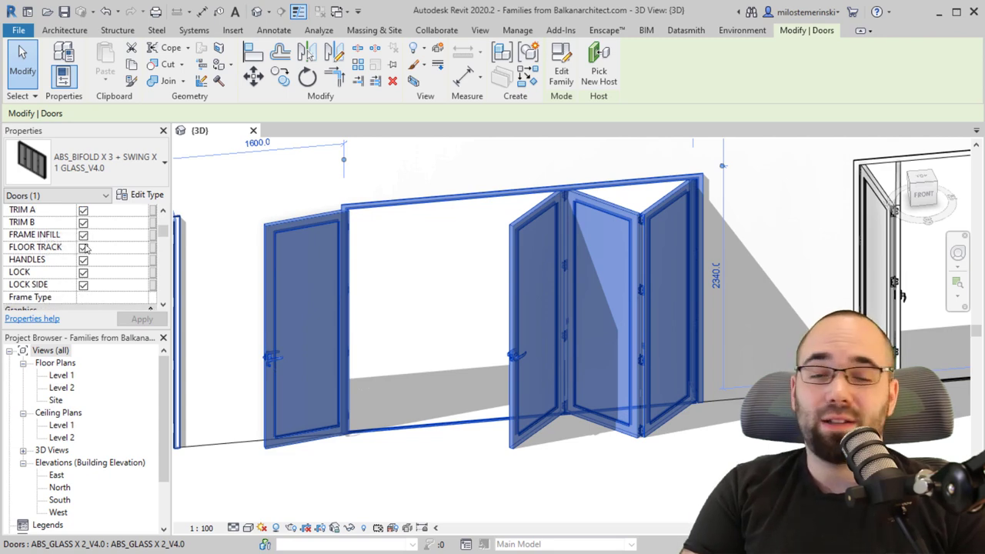
Step: Review the material and dimension type parameters of the ABS_BIFOLD X 3 + SWING X 1 GLASS_V4.0 door without changing them
click(140, 195)
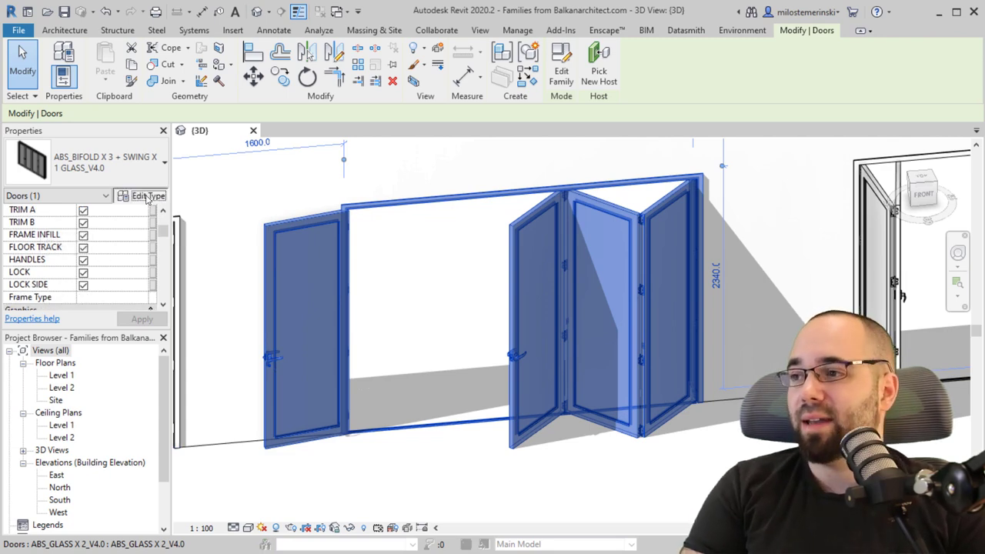
scroll(281, 246, down, 7)
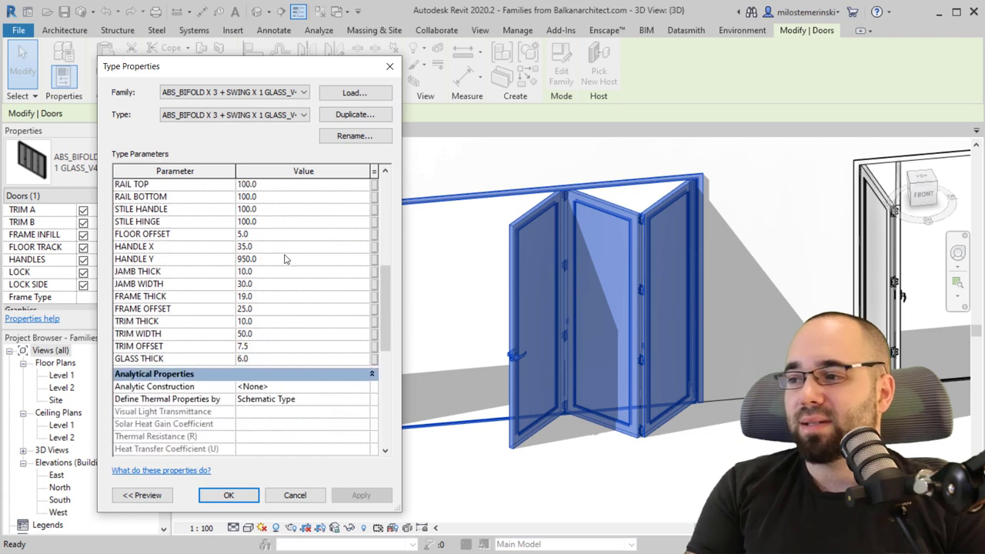
scroll(288, 260, up, 3)
scroll(296, 252, up, 2)
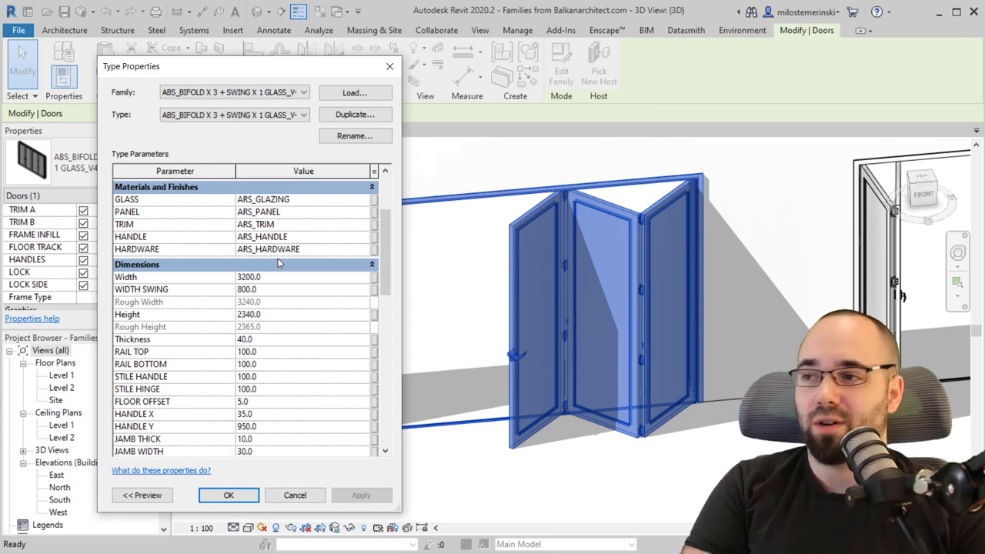
click(390, 67)
click(418, 282)
Step: Show the trees in the 3D view at the Fine detail level with the Realistic visual style
scroll(421, 282, down, 4)
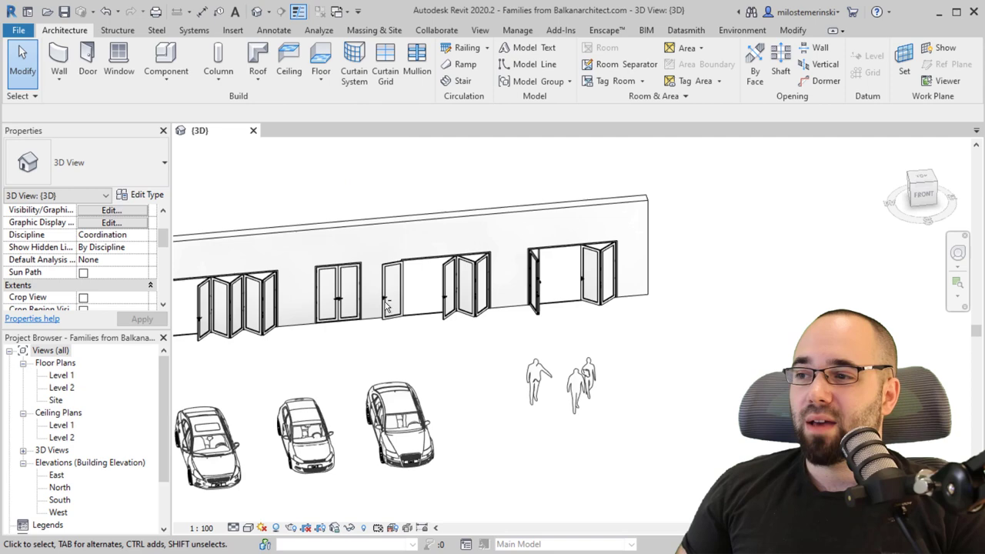
shift+middle_drag(348, 324, 311, 302)
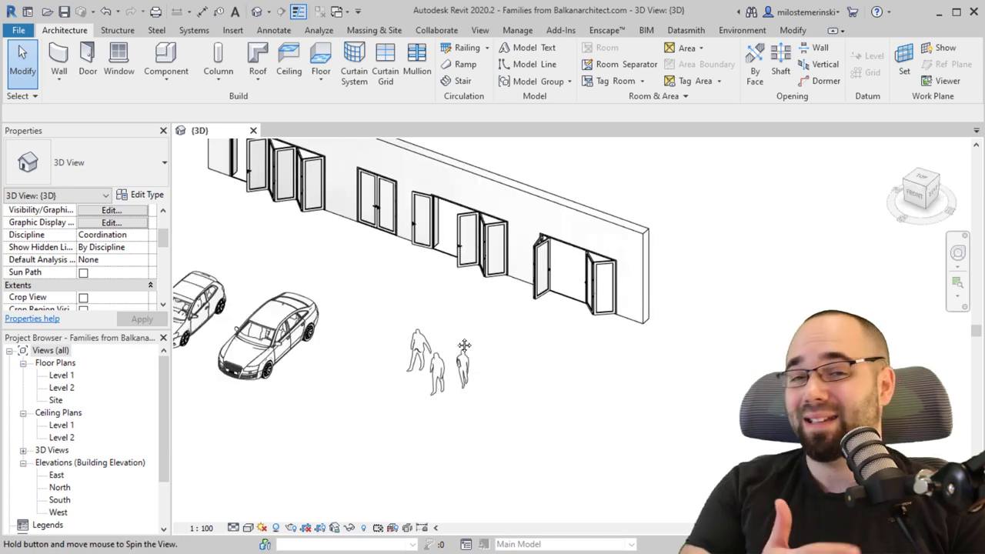
shift+middle_drag(464, 345, 451, 327)
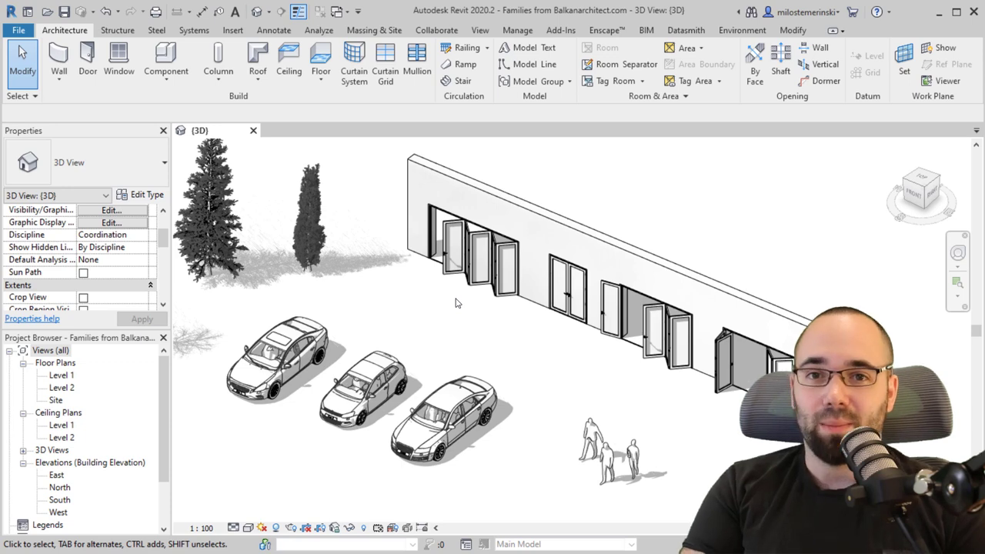
middle_drag(389, 327, 441, 345)
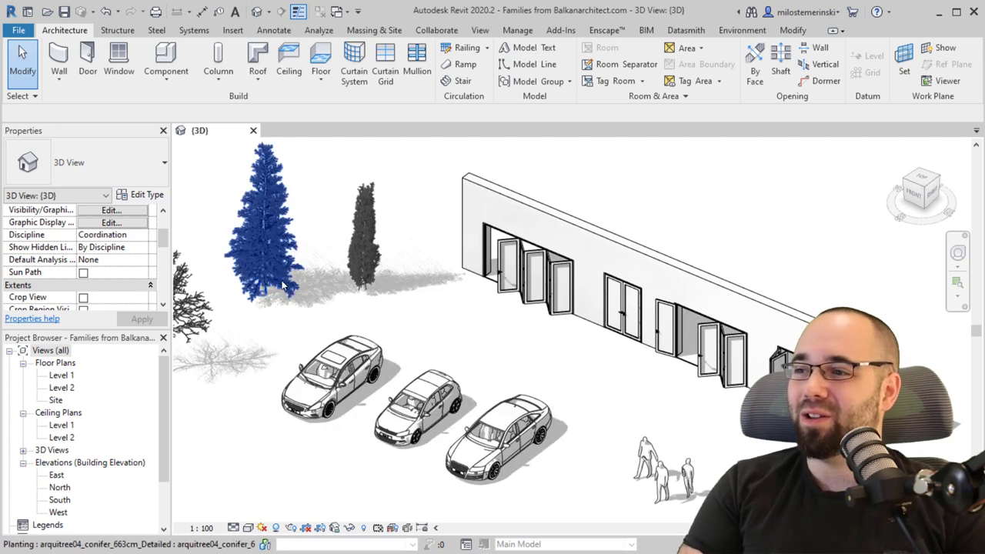
middle_drag(283, 286, 351, 321)
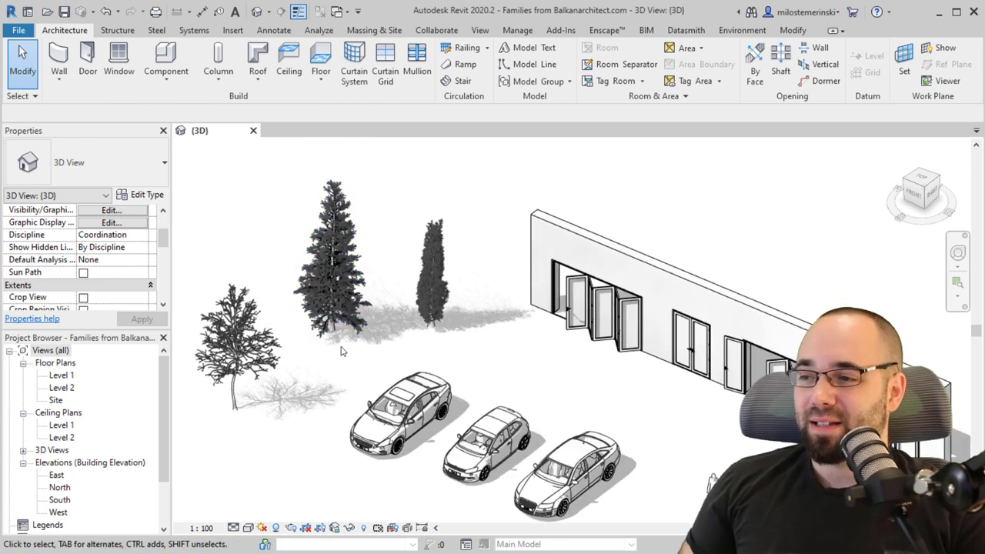
scroll(324, 331, up, 2)
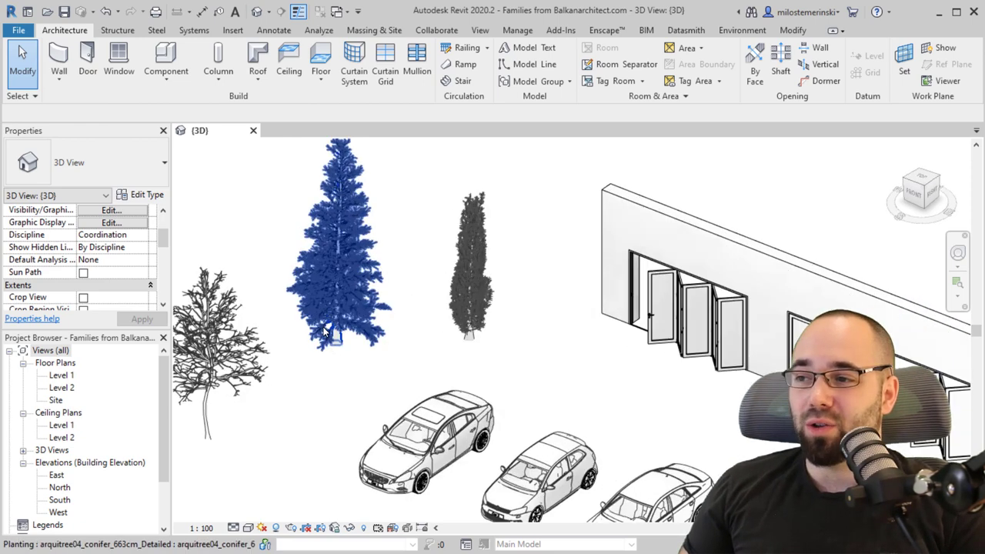
scroll(325, 331, up, 3)
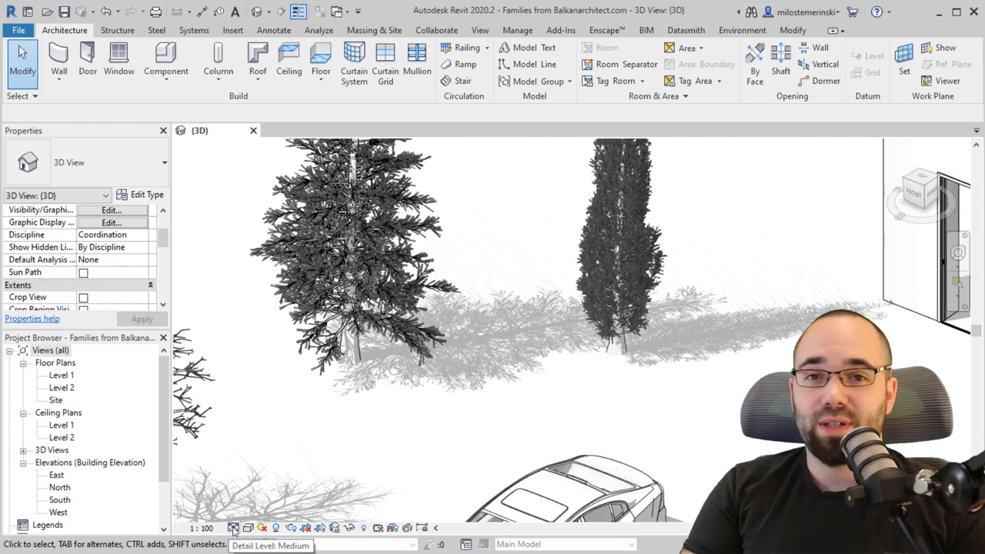
click(236, 530)
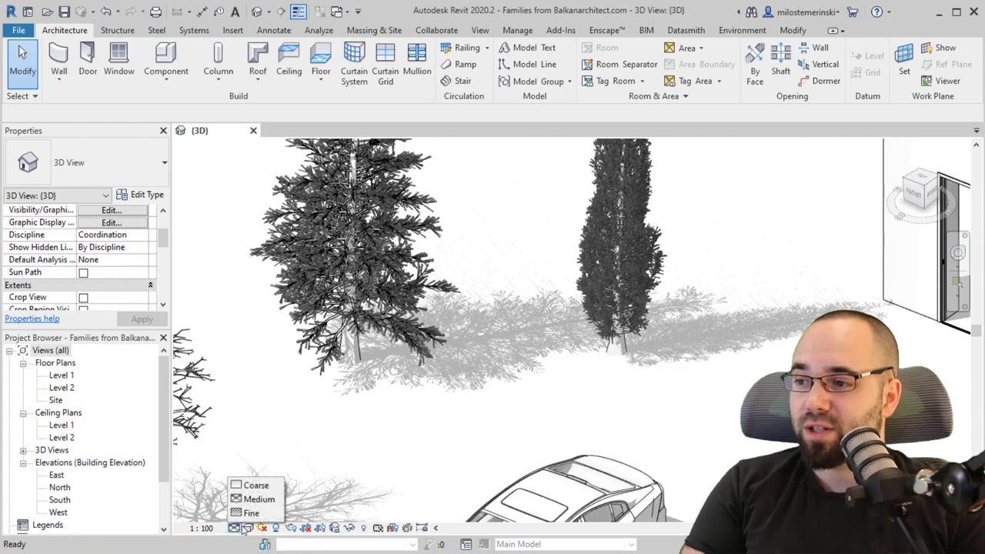
click(246, 515)
click(250, 529)
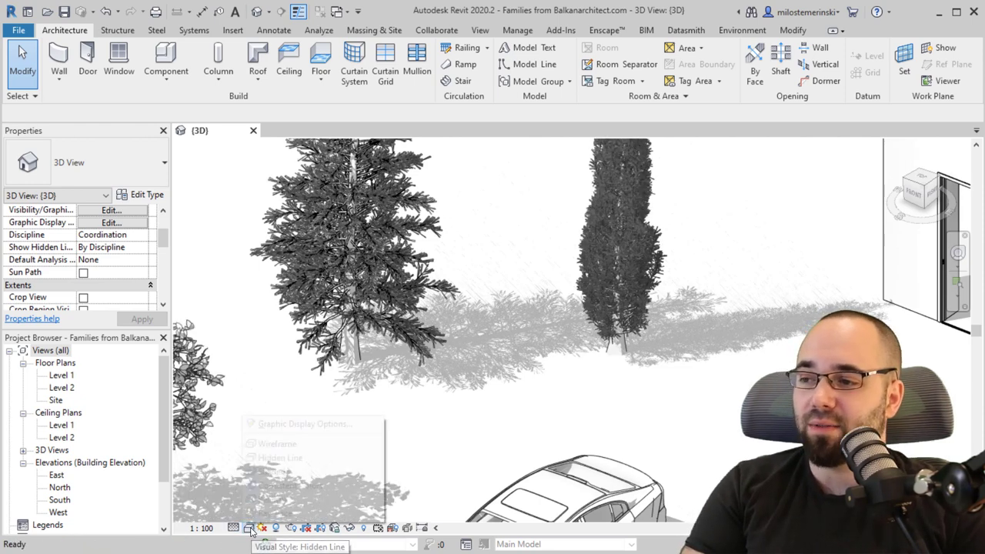
click(270, 501)
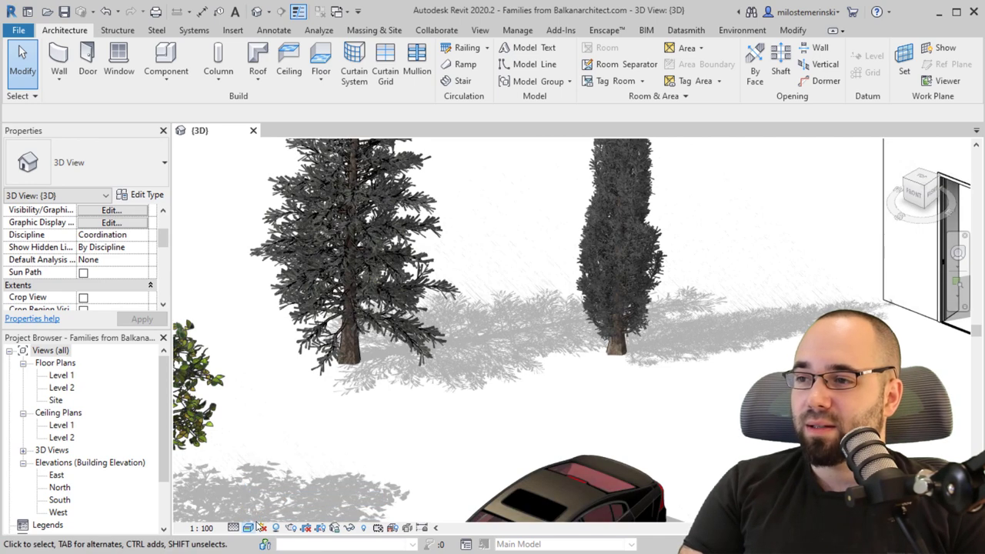
Step: Turn off Show Edges in the 3D view's graphic display options and apply the change
click(249, 528)
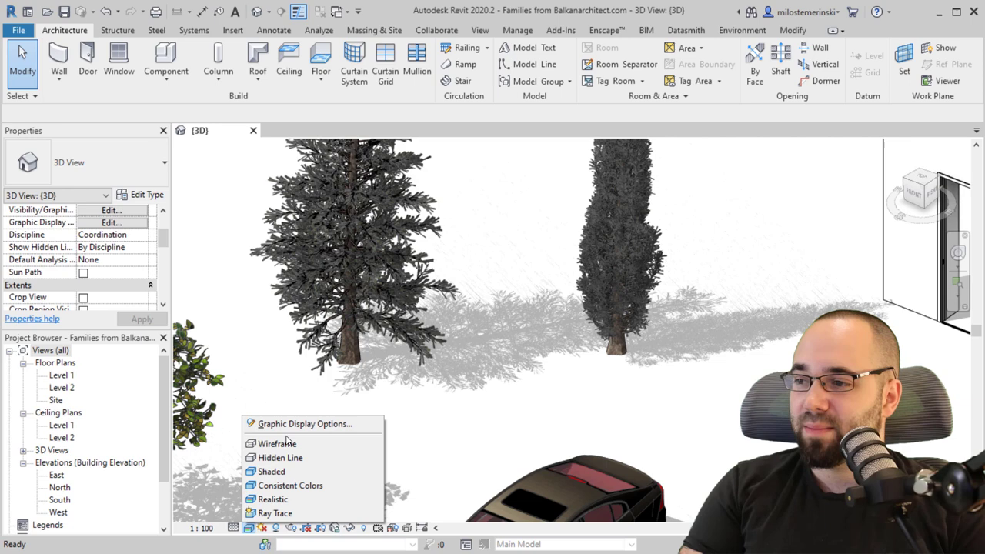
click(279, 423)
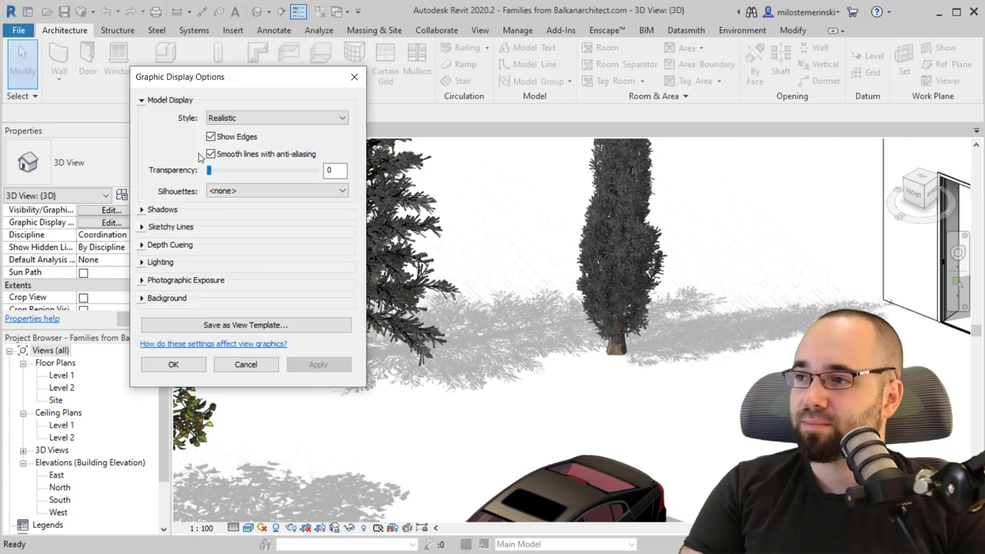
click(211, 137)
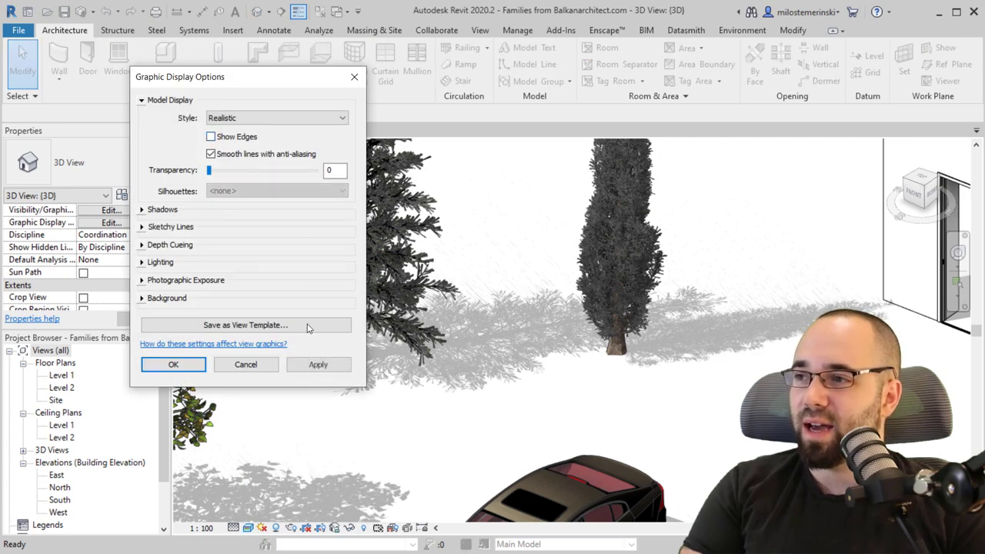
click(311, 366)
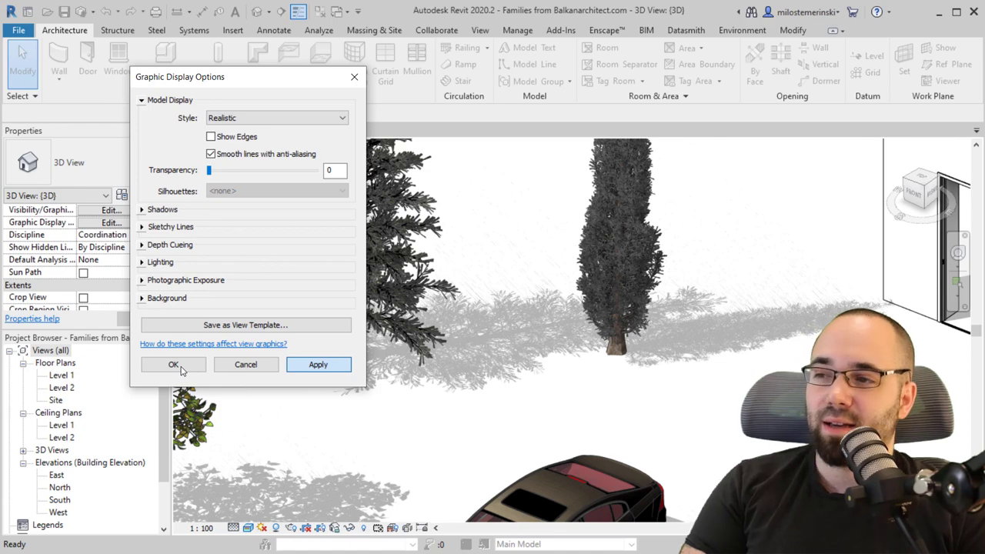
click(181, 369)
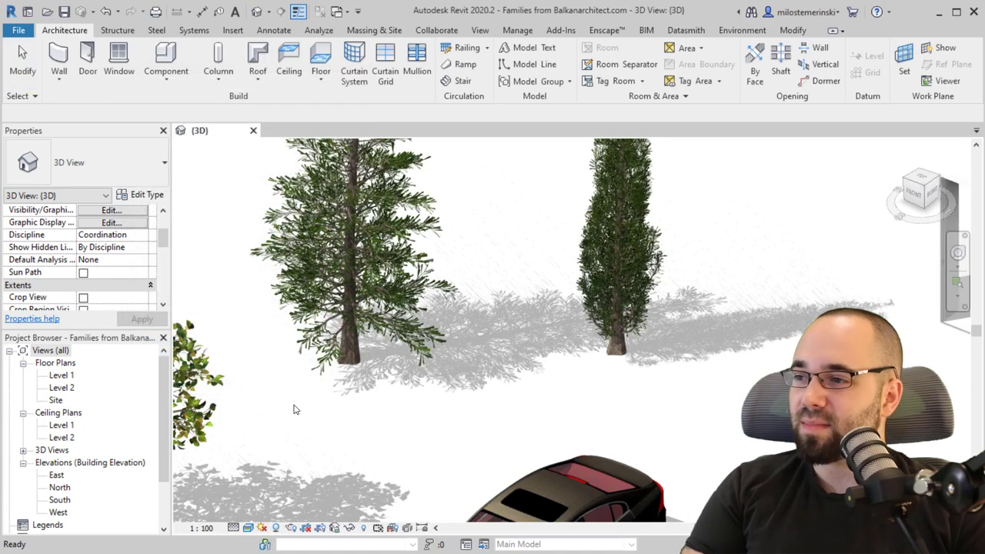
Step: Examine the bark texture, branches and needles of the arquitree04 conifer beside the broadleaf tree in the Realistic view
scroll(346, 301, up, 10)
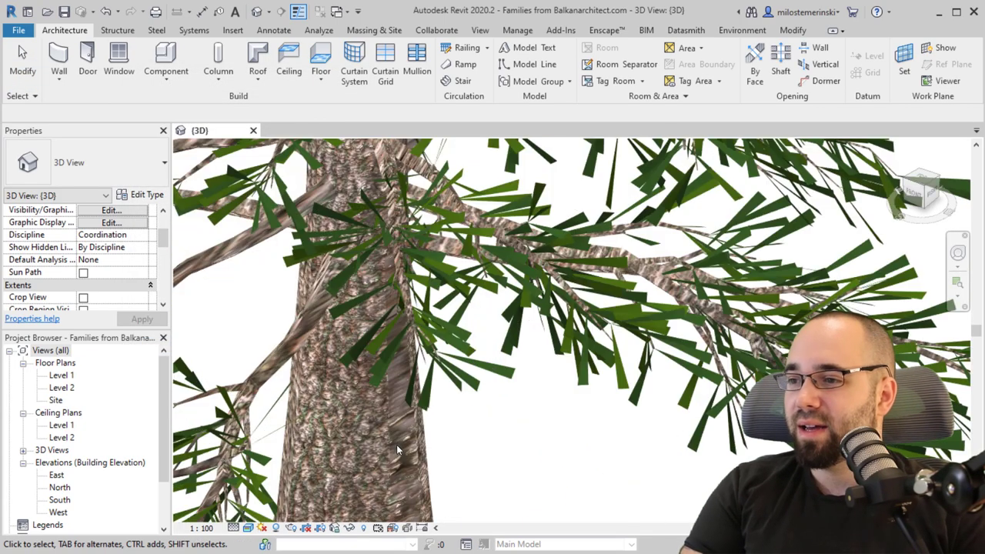
scroll(362, 409, down, 5)
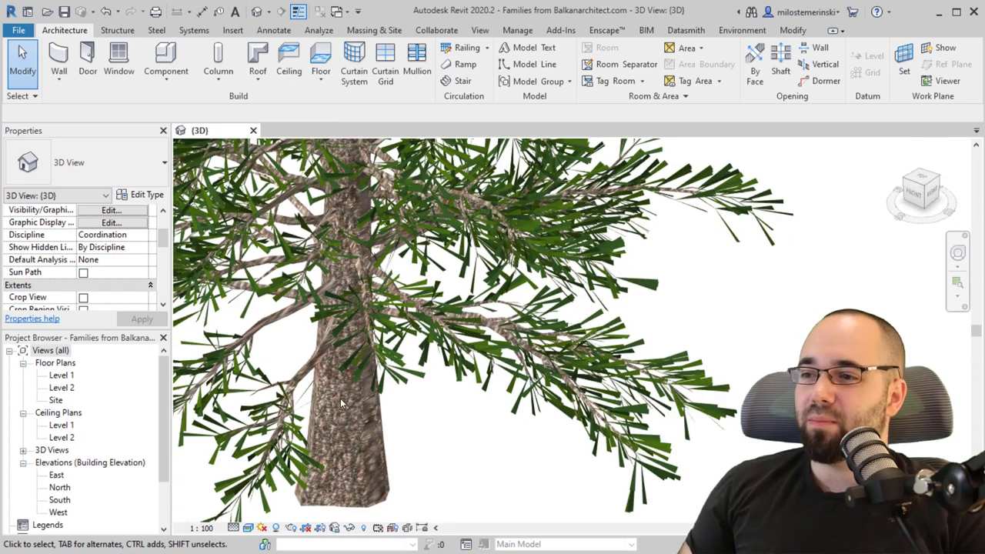
shift+middle_drag(336, 378, 370, 405)
middle_drag(418, 292, 467, 437)
scroll(467, 437, up, 5)
scroll(431, 446, down, 5)
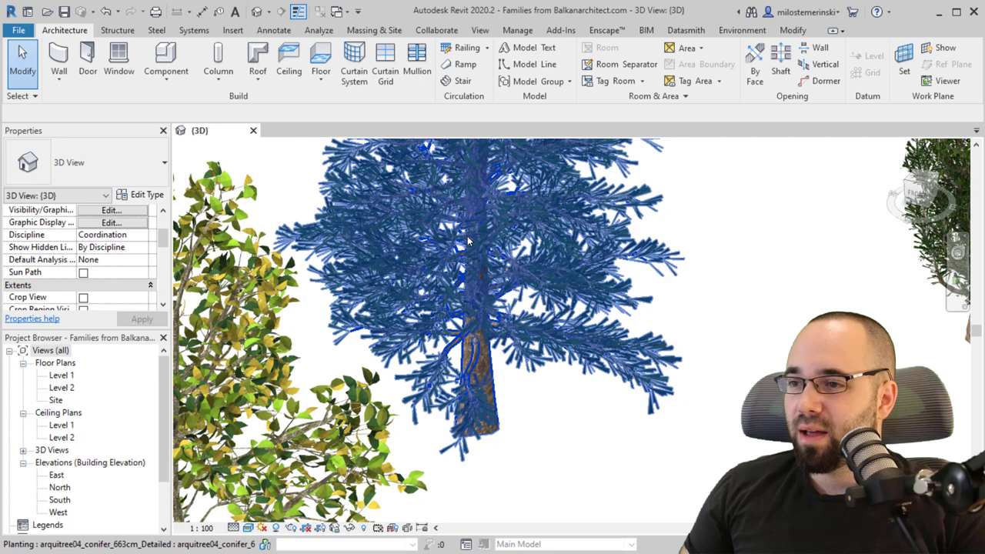
scroll(387, 460, up, 2)
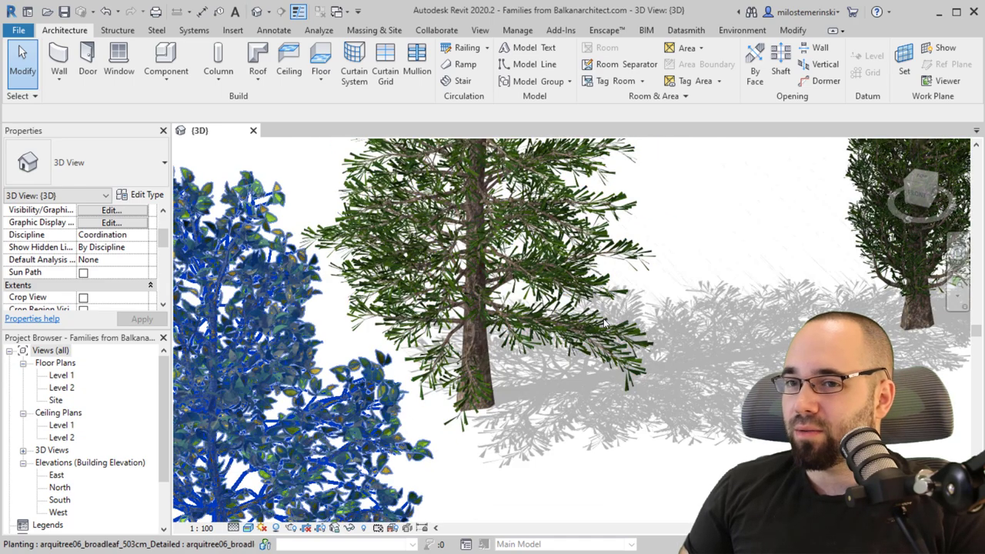
Step: Examine the leaves and branches of the arquitree06 broadleaf tree and the trunk and foliage of the arquitree09 tuia up close
shift+middle_drag(646, 341, 516, 500)
scroll(514, 498, up, 6)
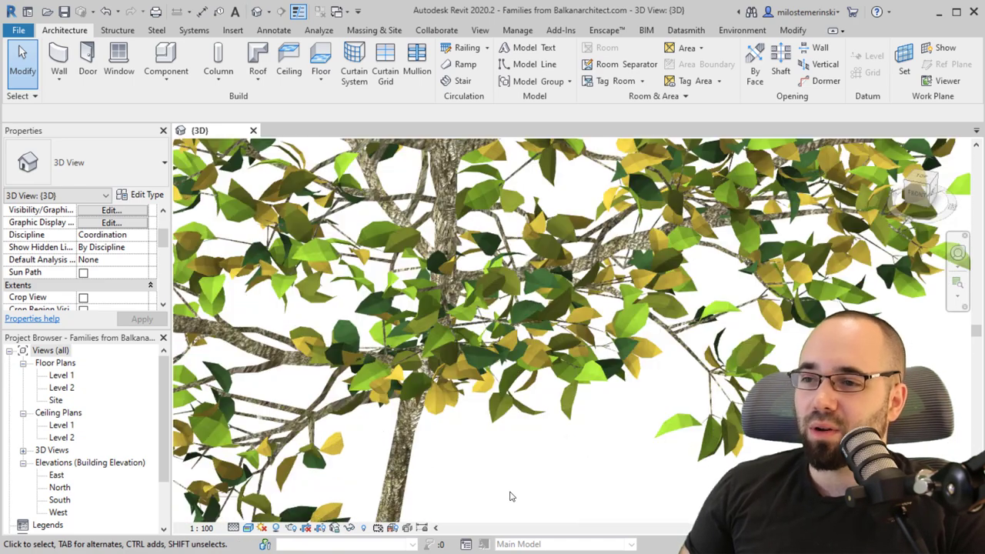
scroll(510, 497, down, 8)
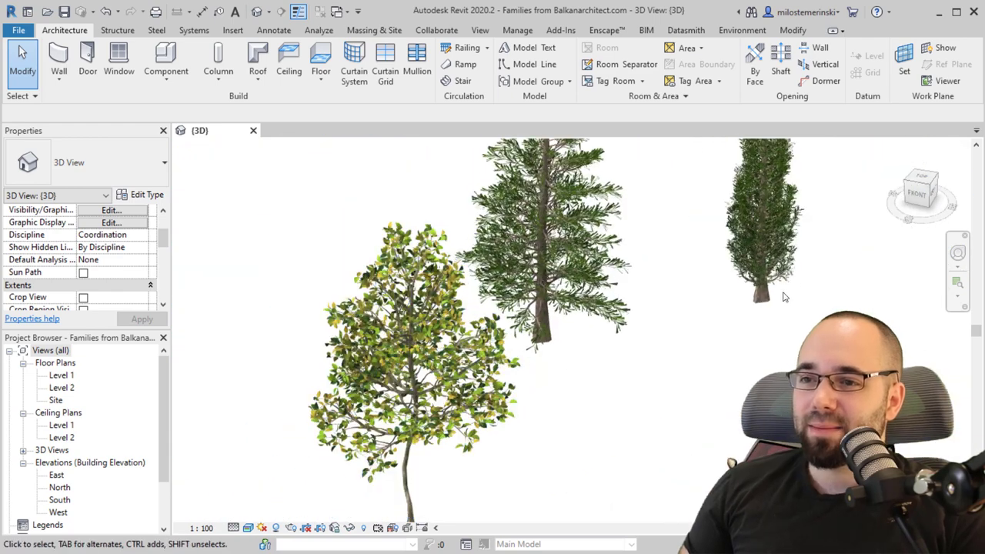
scroll(784, 298, up, 3)
middle_drag(721, 317, 473, 311)
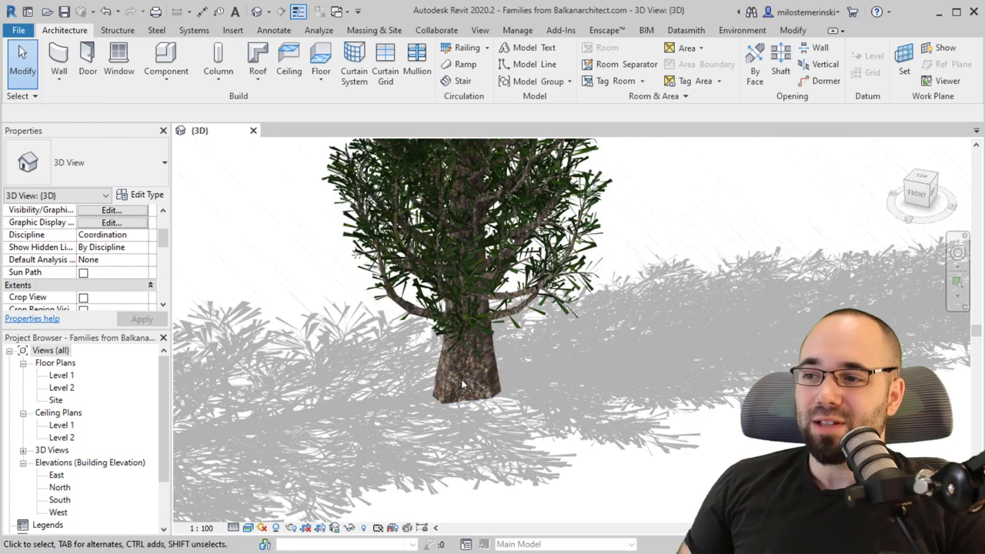
scroll(491, 332, down, 5)
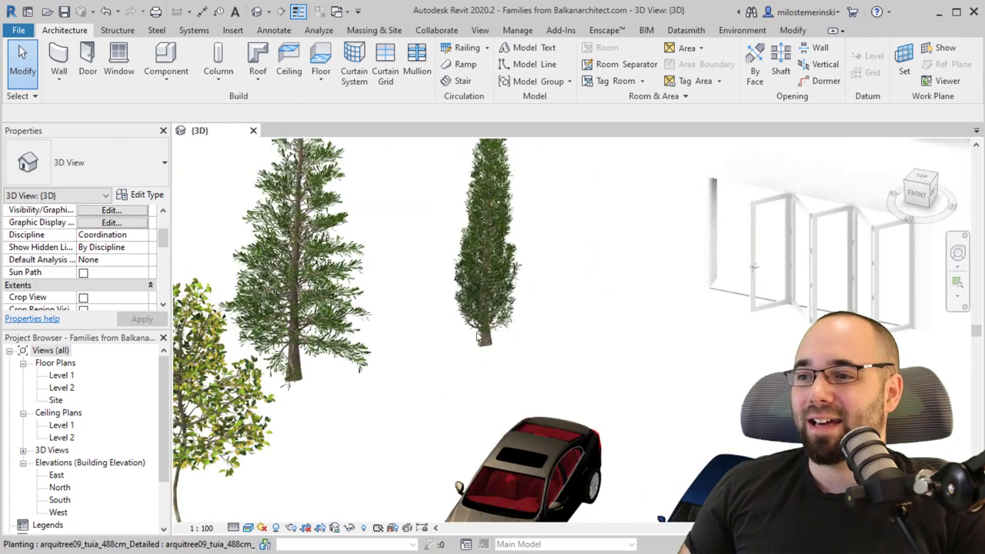
Step: Review the whole set of trees, cars, doors and human figures together in the Realistic 3D view
shift+middle_drag(415, 362, 405, 346)
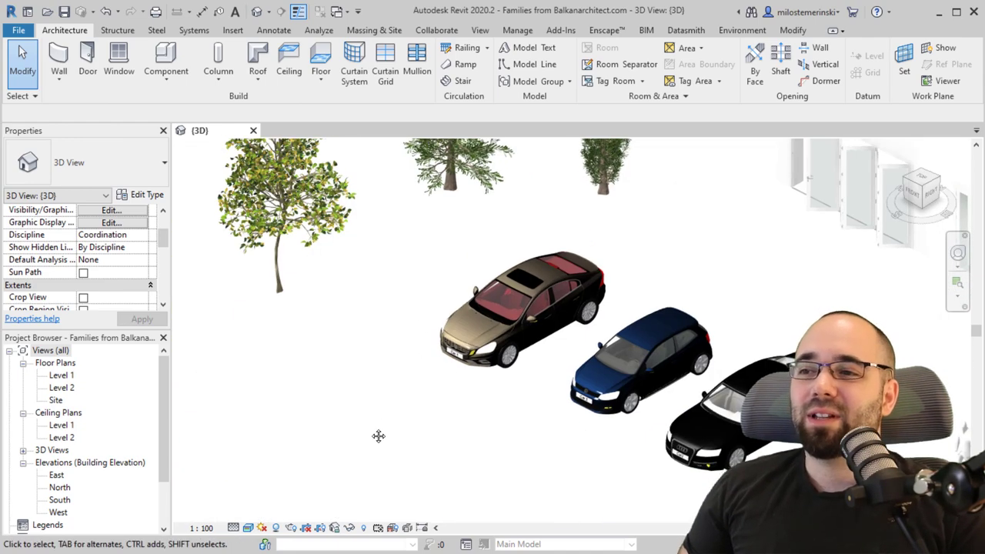
shift+middle_drag(378, 436, 372, 372)
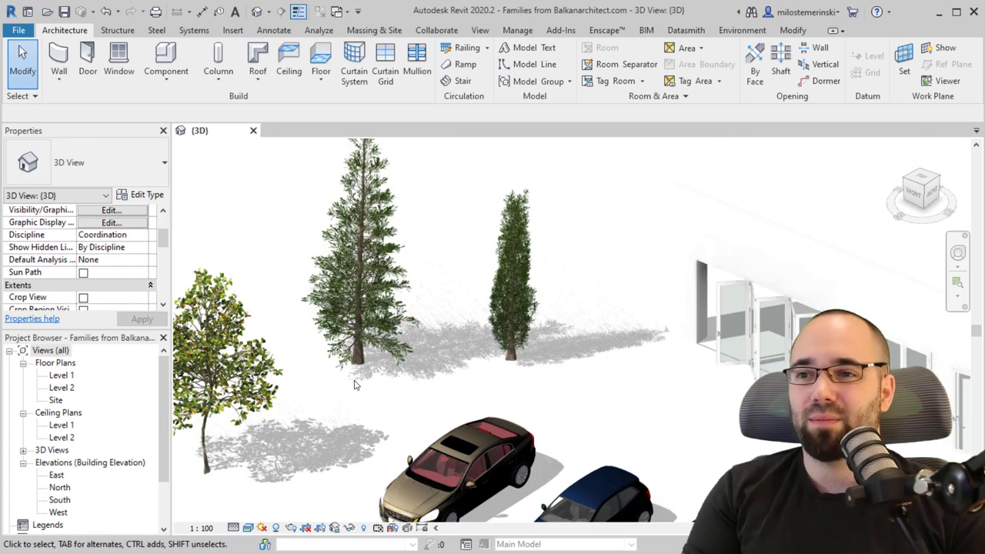
middle_drag(354, 375, 340, 356)
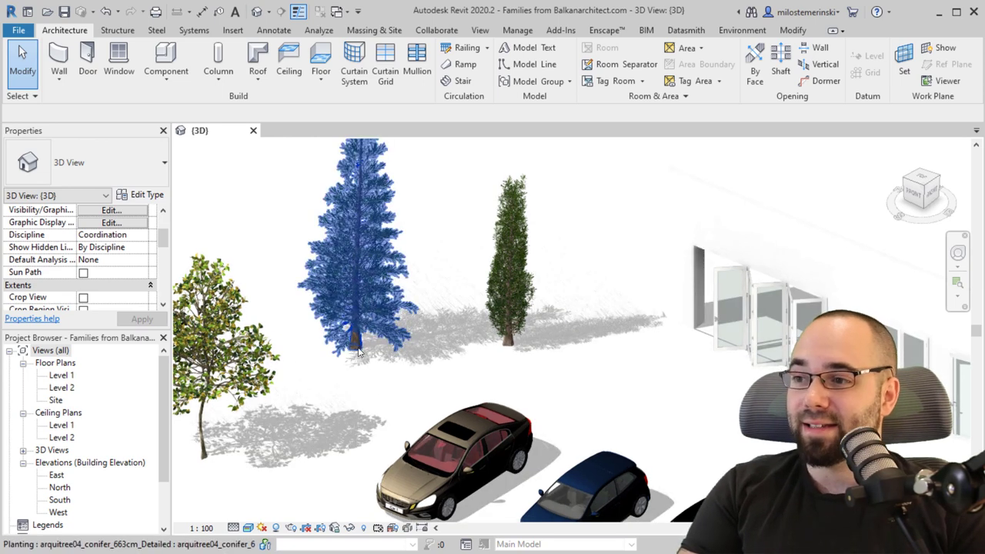
scroll(358, 352, down, 2)
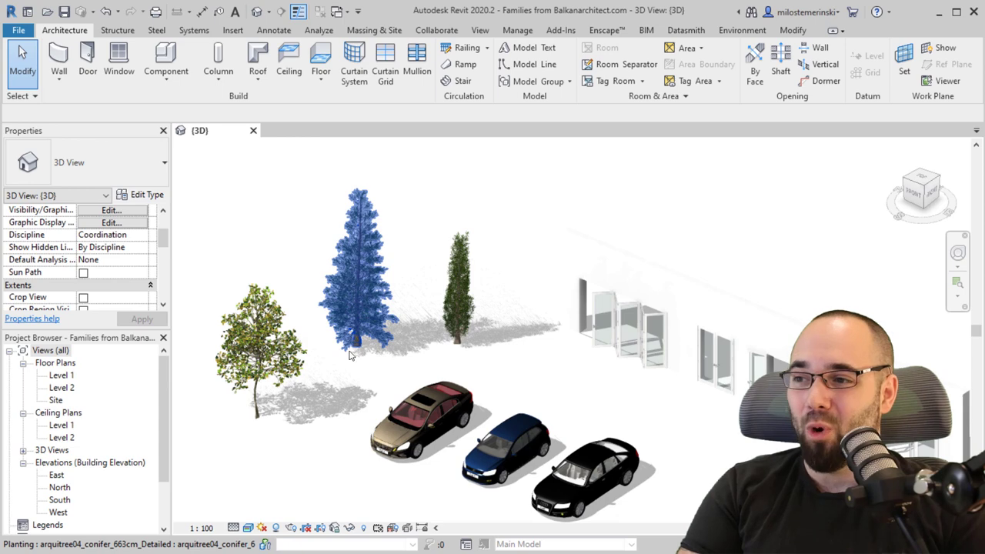
middle_drag(350, 355, 344, 341)
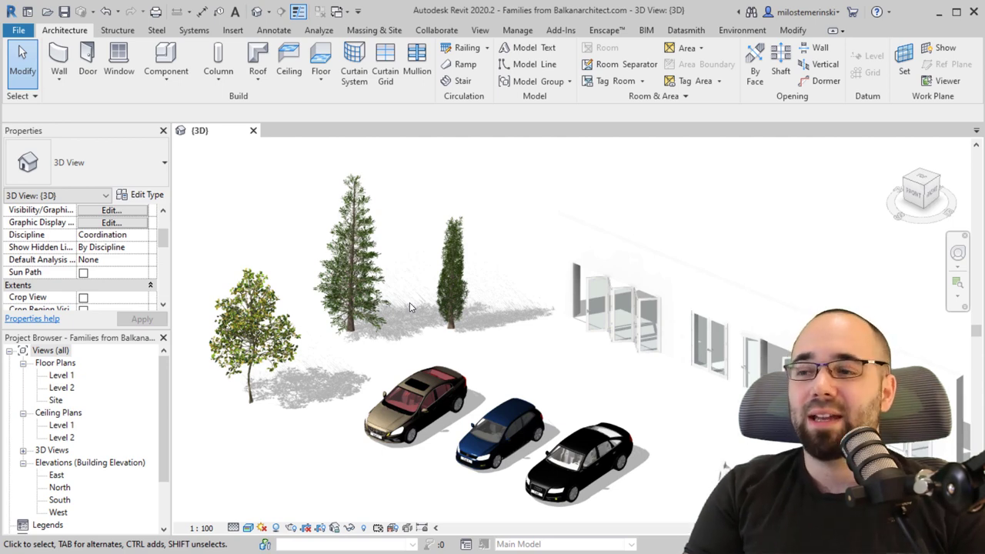
scroll(410, 303, down, 3)
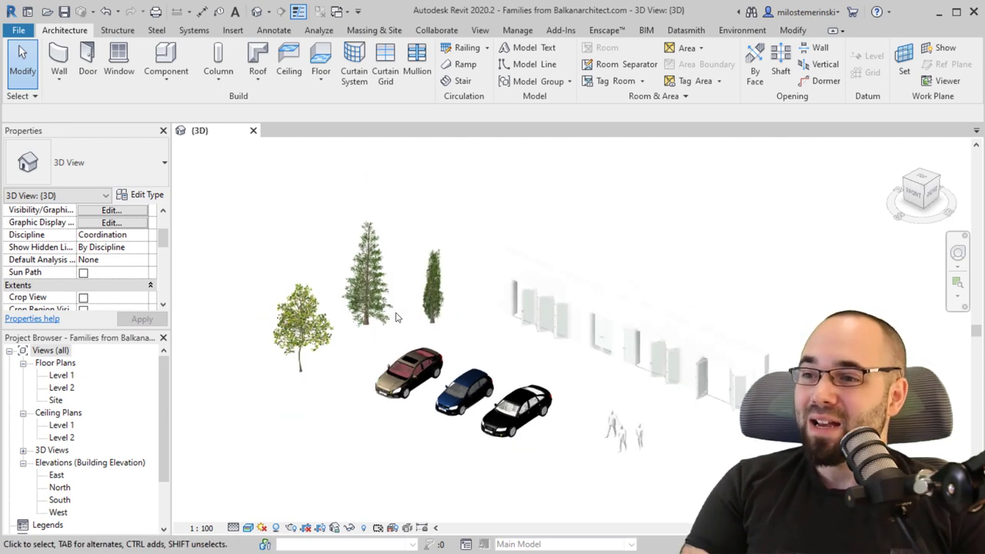
middle_drag(409, 302, 339, 294)
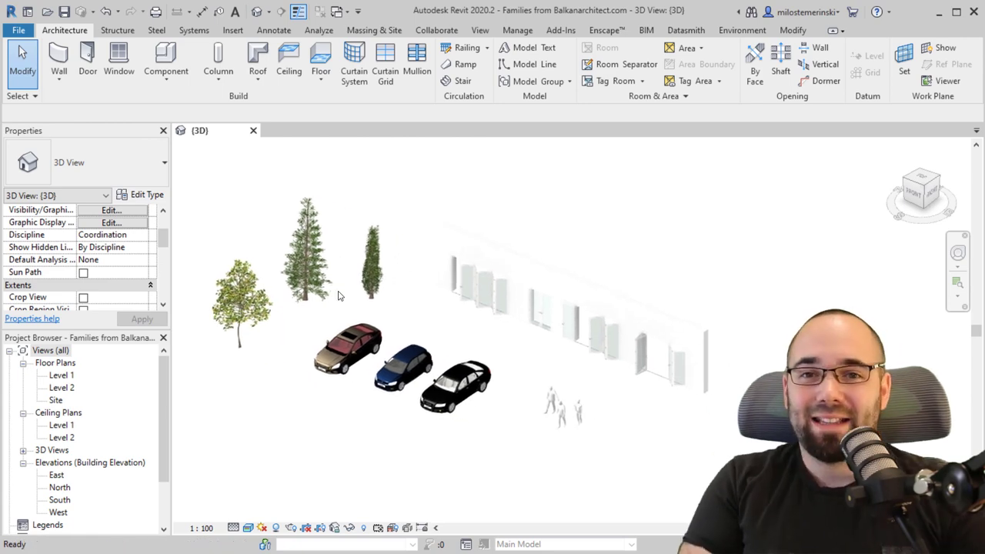